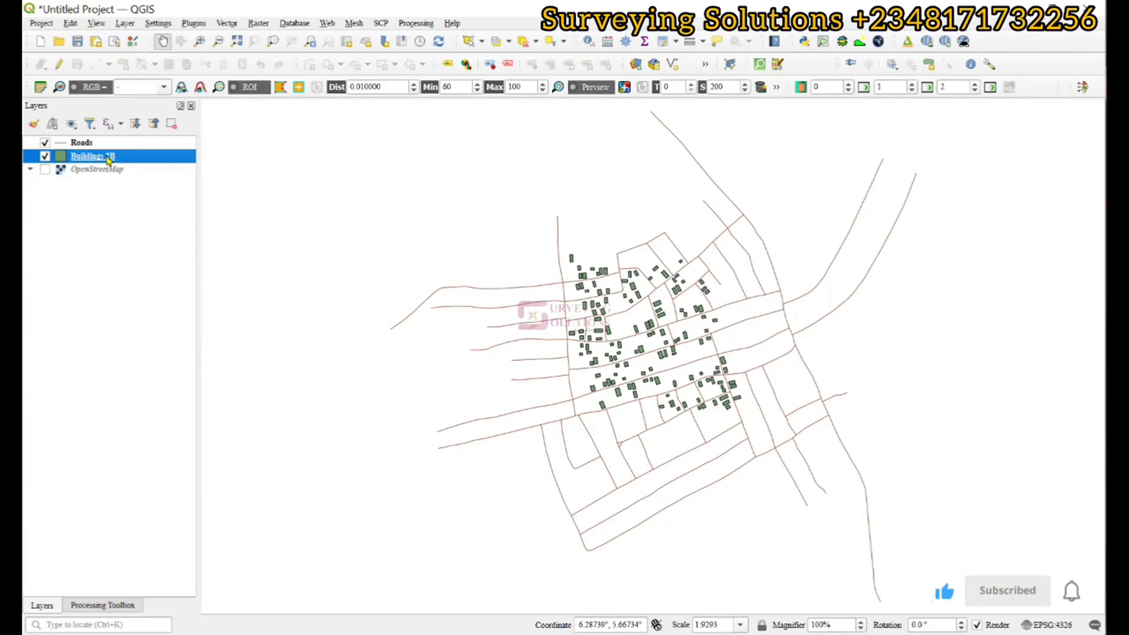
Open the Buildings 2B layer's attribute table and turn on editing for the layer
{"action": "right_click", "coordinate": [108, 159]}
{"action": "left_click", "coordinate": [182, 332]}
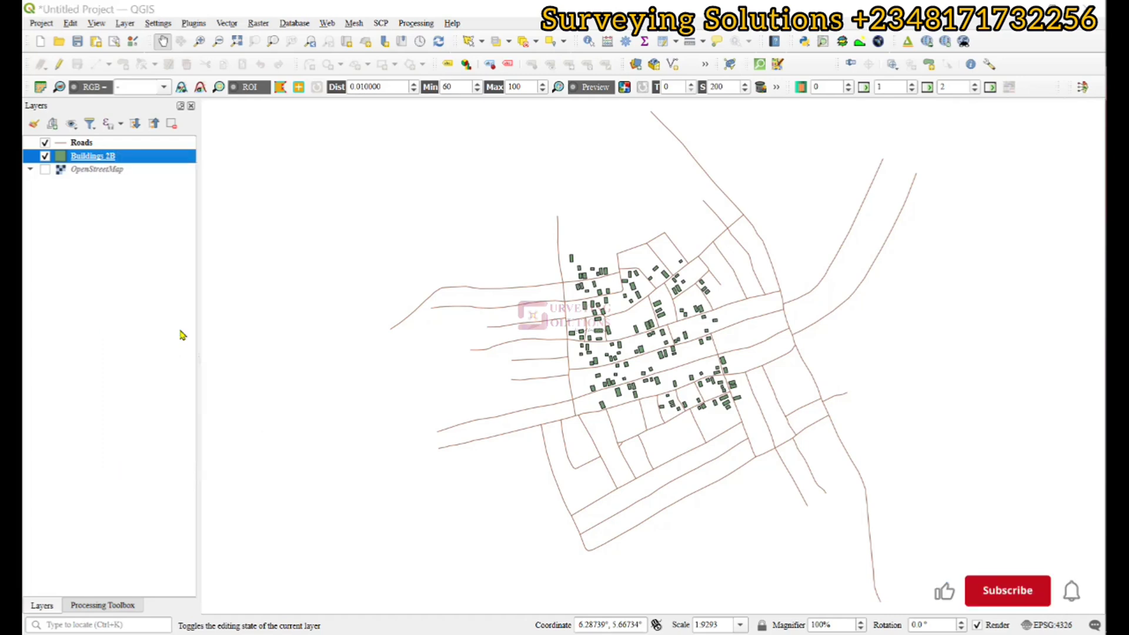
{"action": "left_click", "coordinate": [33, 29]}
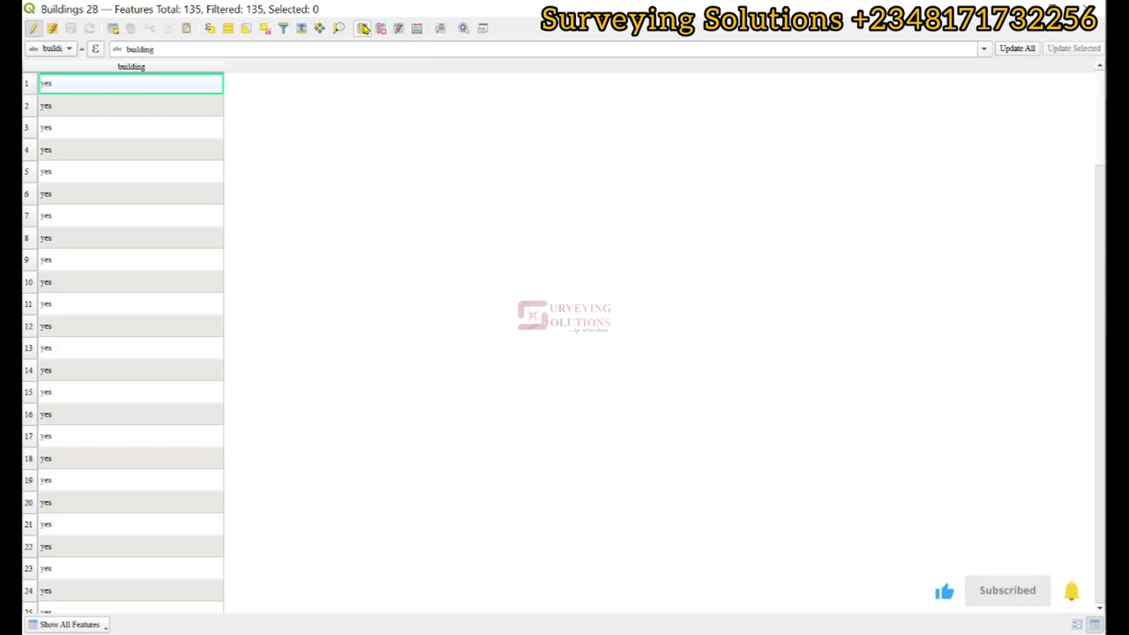
Add a new decimal-number (real) field named 'area' to the Buildings 2B table
{"action": "left_click", "coordinate": [362, 28]}
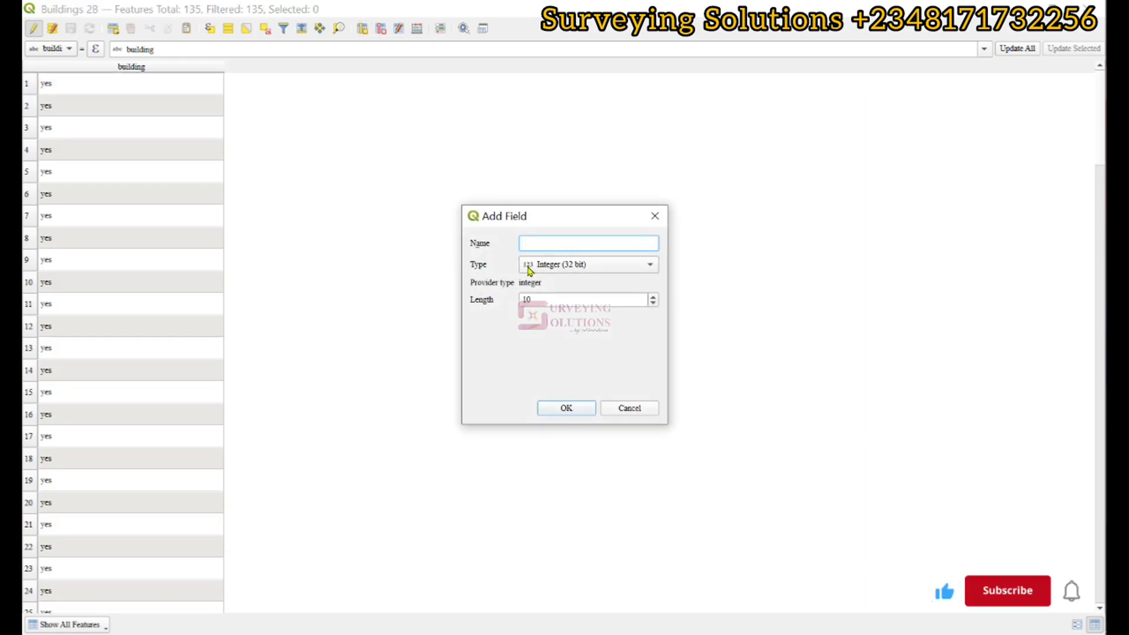
{"action": "type", "text": "area"}
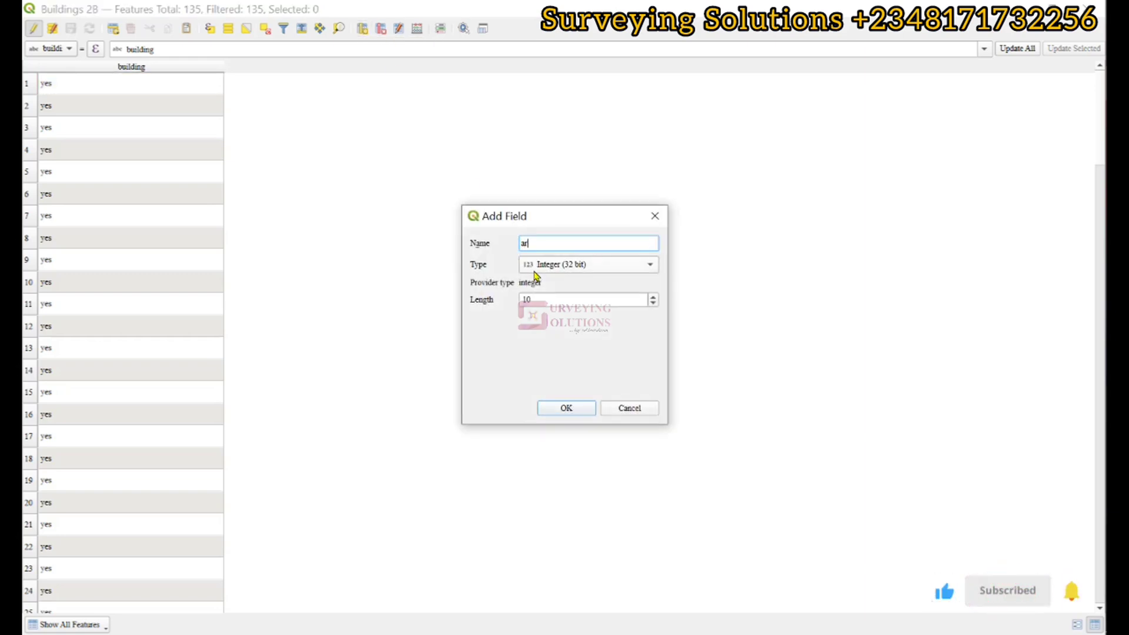
{"action": "left_click", "coordinate": [571, 265]}
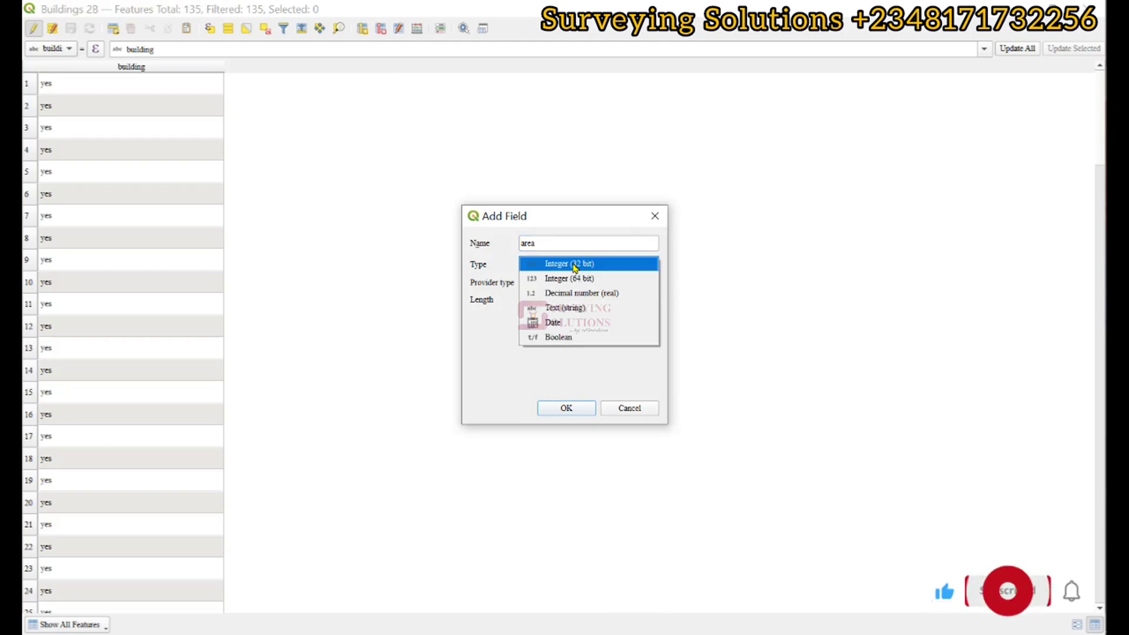
{"action": "left_click", "coordinate": [576, 293]}
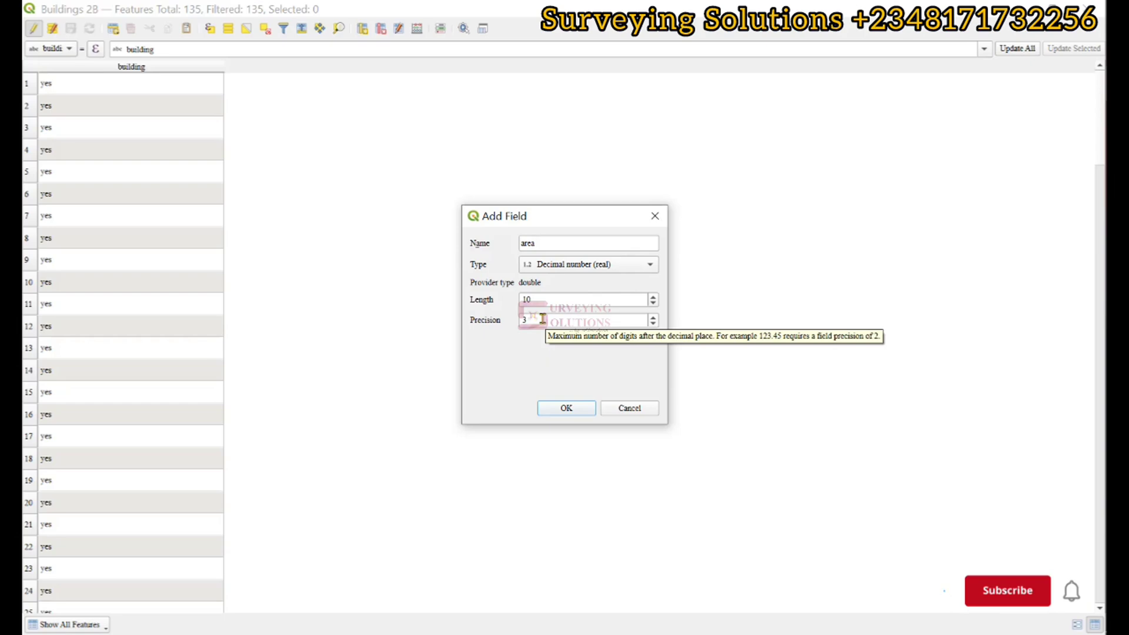
{"action": "left_click", "coordinate": [566, 408]}
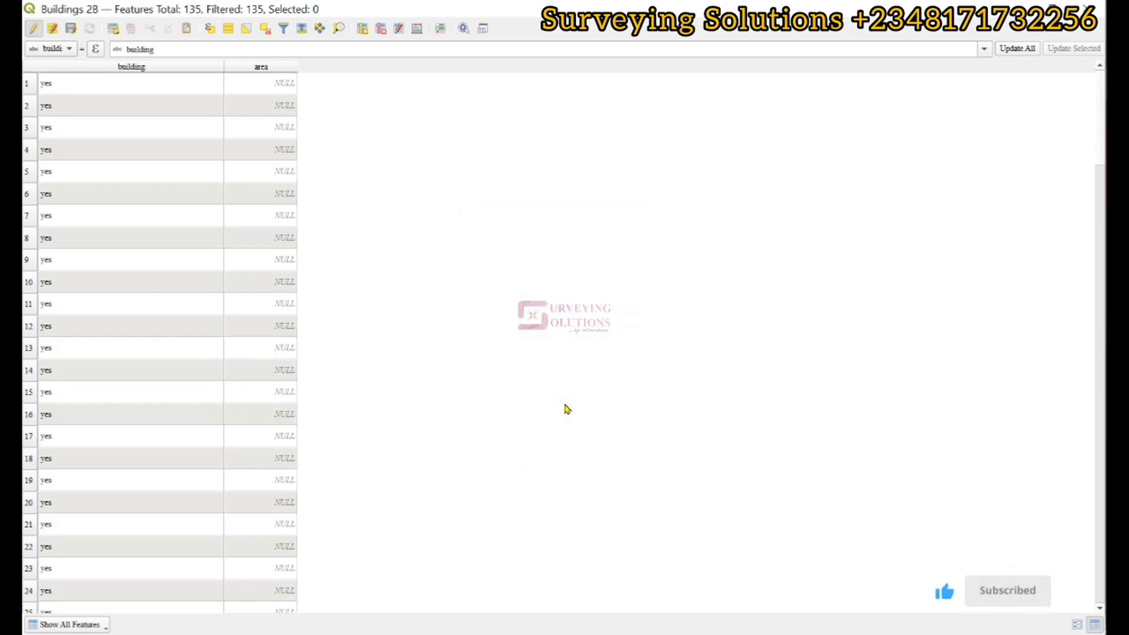
Add a second decimal-number (real) field named 'perimeter'
{"action": "left_click", "coordinate": [364, 29]}
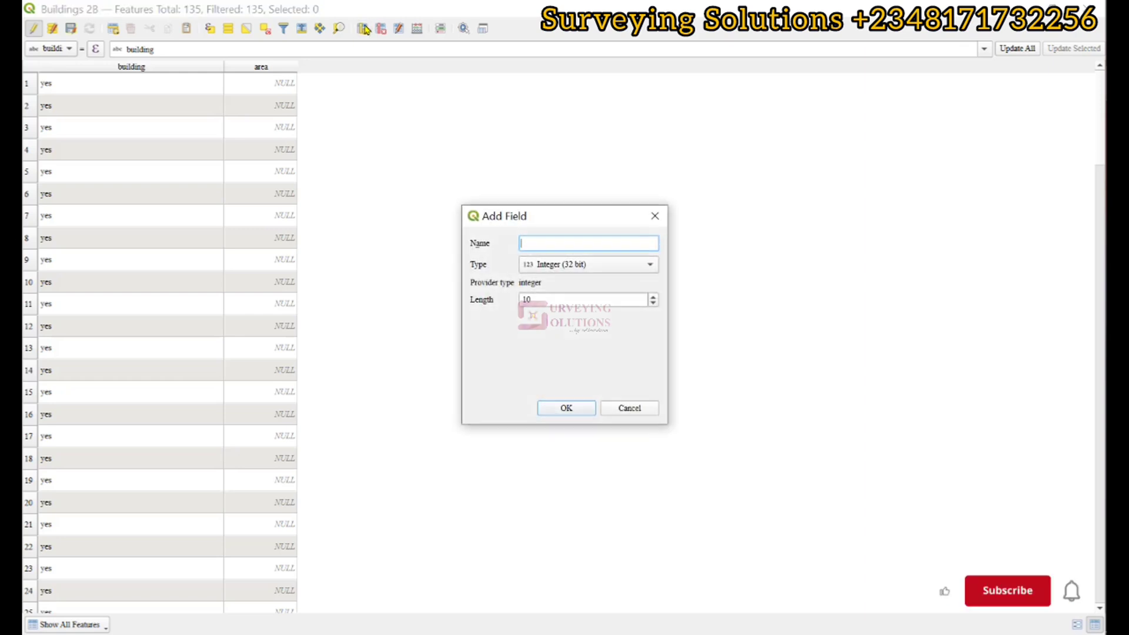
{"action": "type", "text": "pe"}
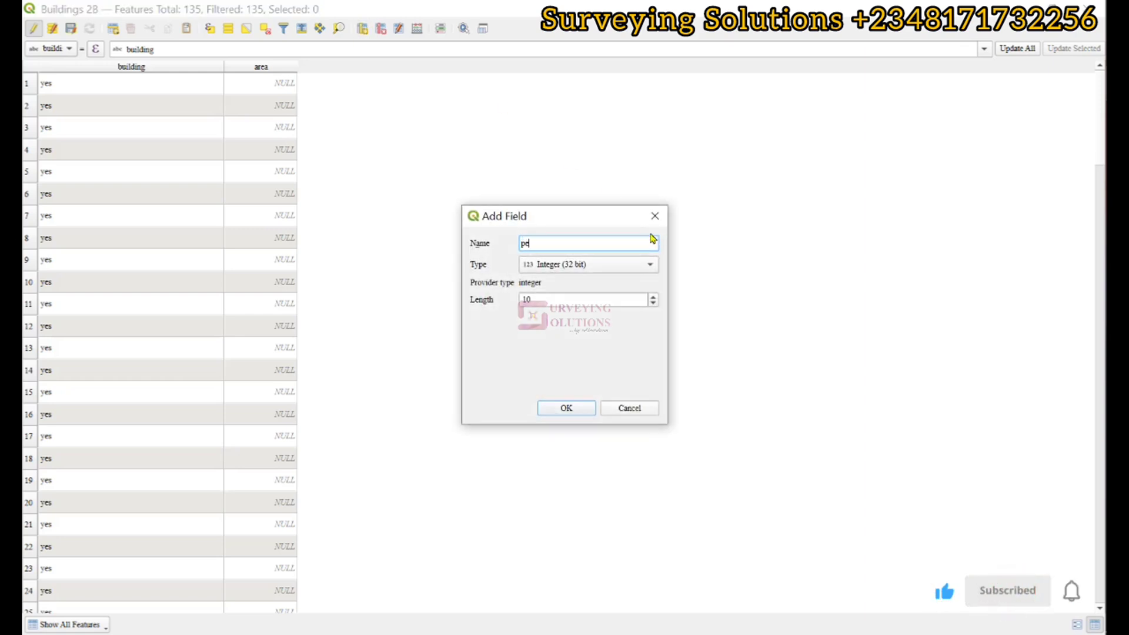
{"action": "type", "text": "rimet"}
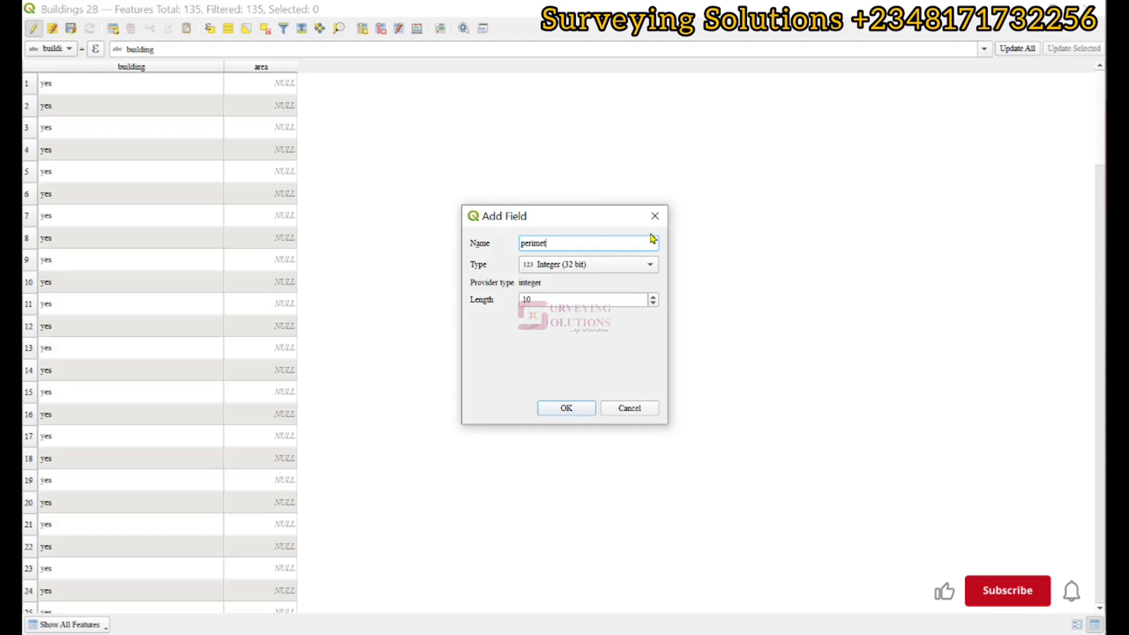
{"action": "type", "text": "r"}
{"action": "key", "text": "BackSpace"}
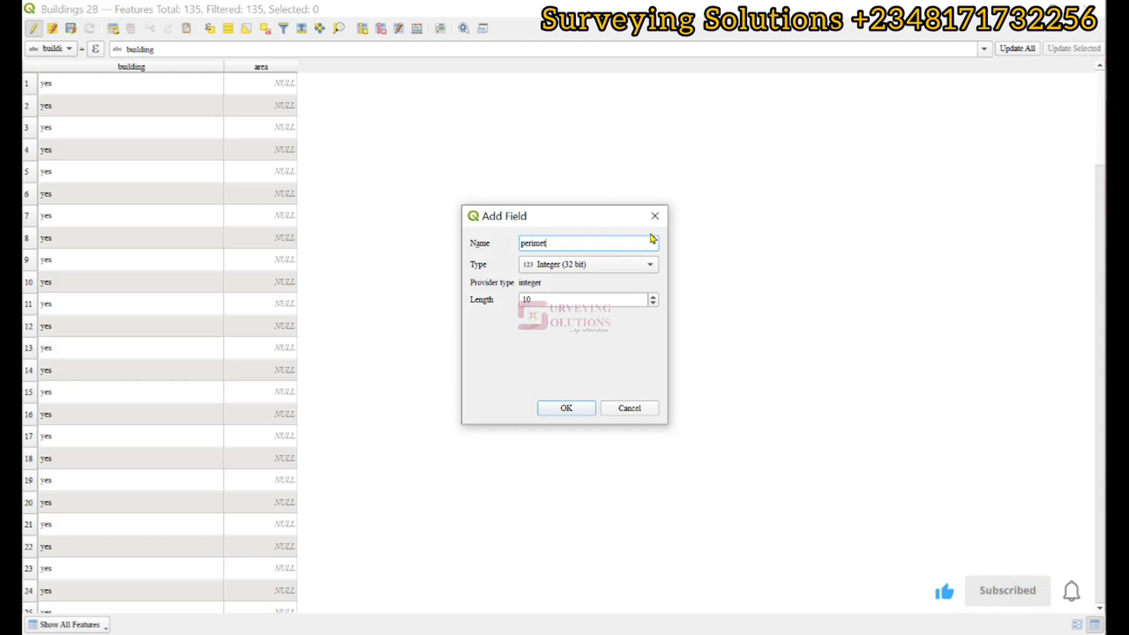
{"action": "type", "text": "er"}
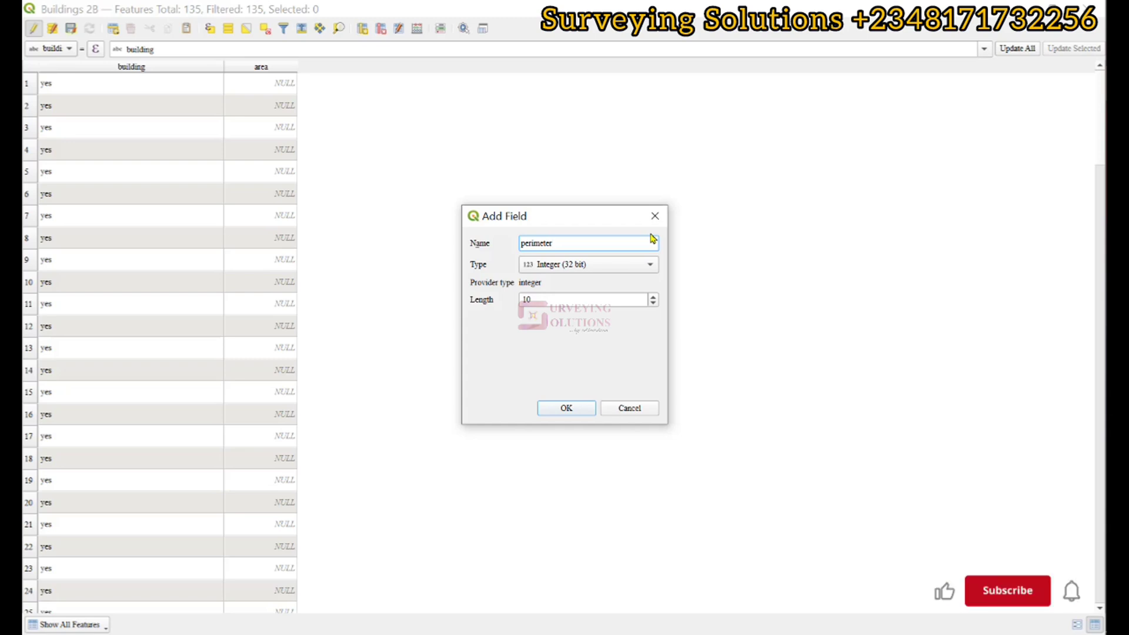
{"action": "left_click", "coordinate": [576, 268]}
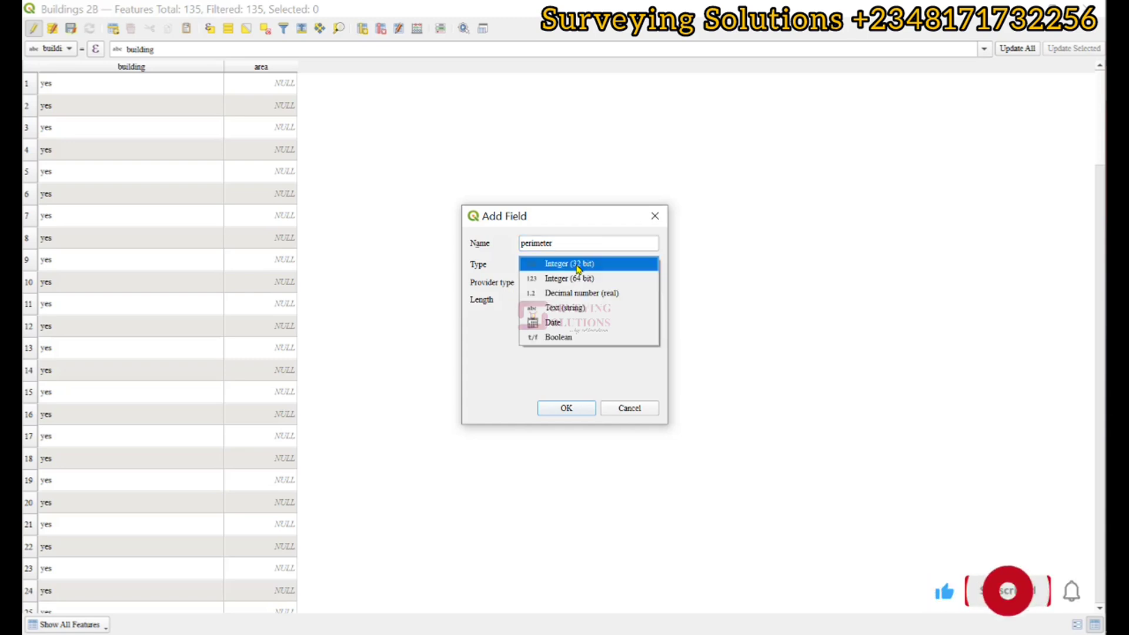
{"action": "left_click", "coordinate": [574, 293]}
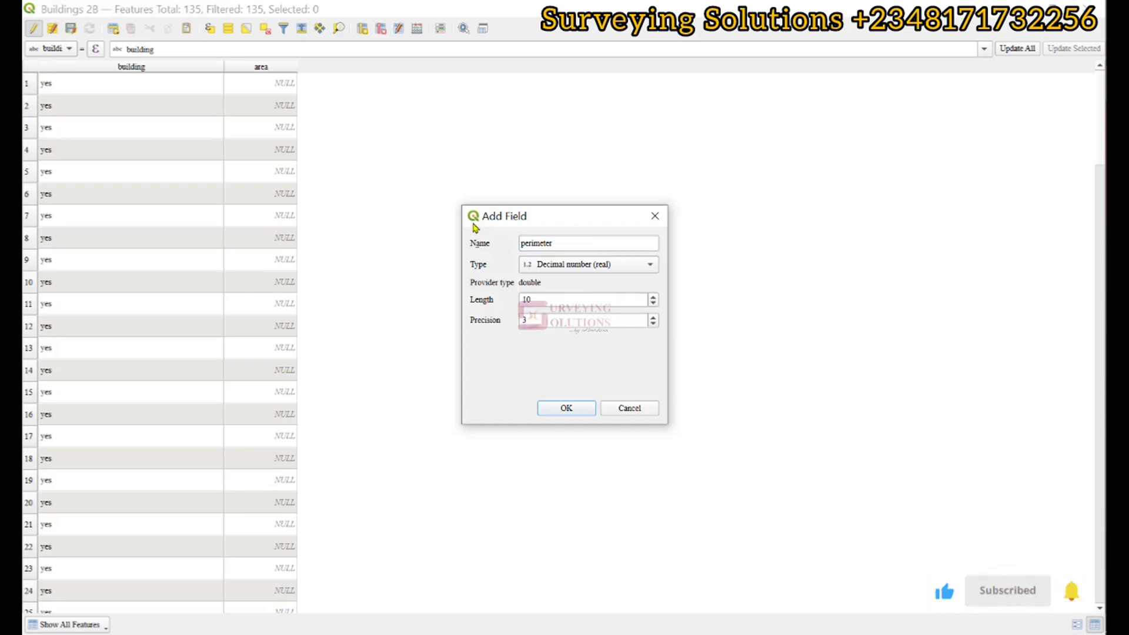
{"action": "left_click", "coordinate": [558, 405]}
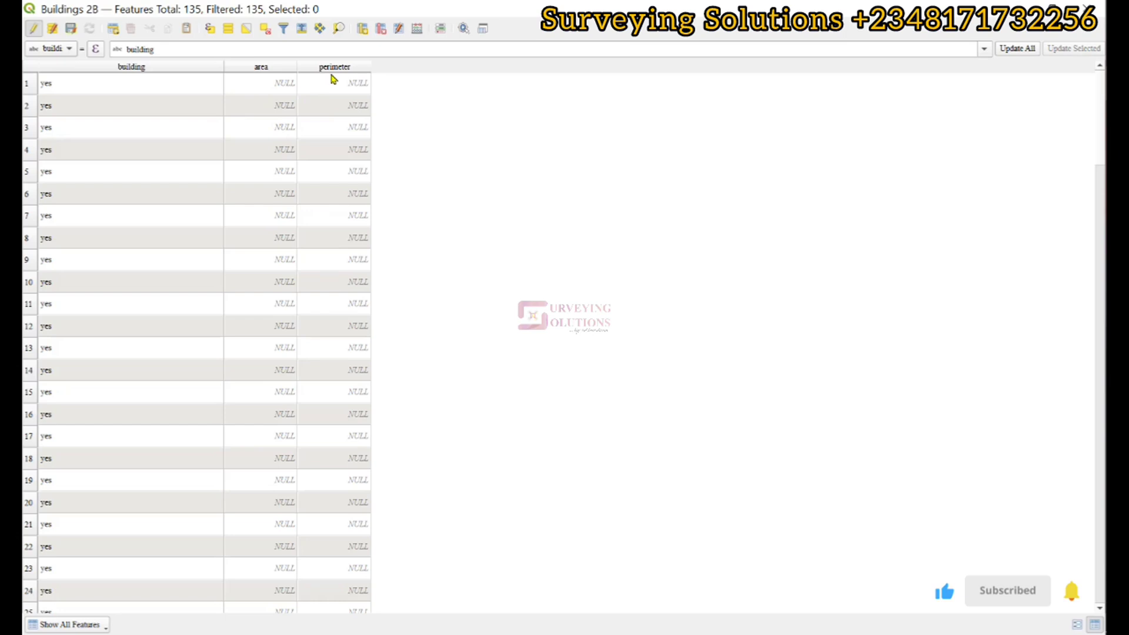
Use the Field Calculator to update the existing 'area' field with the $area expression
{"action": "left_click", "coordinate": [417, 29]}
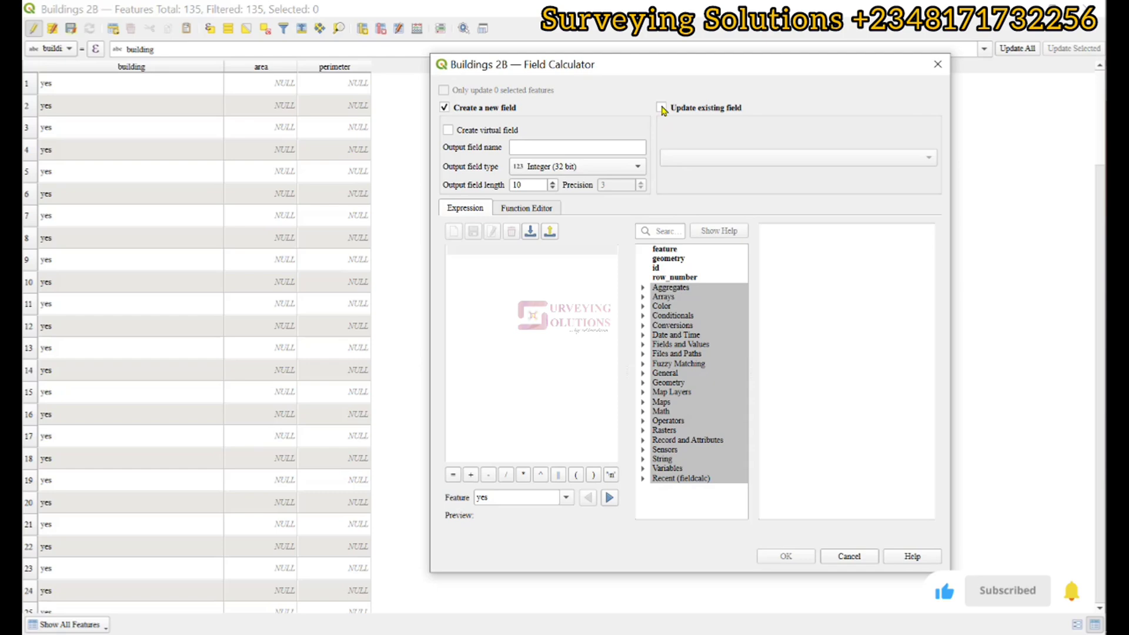
{"action": "left_click", "coordinate": [662, 108]}
{"action": "left_click", "coordinate": [689, 157]}
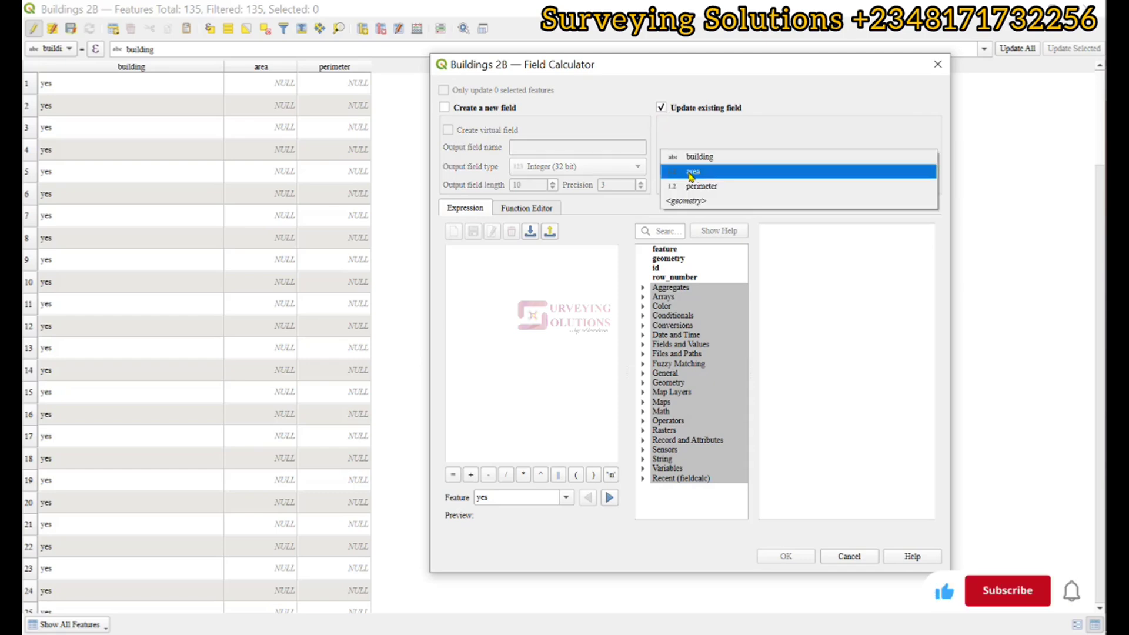
{"action": "left_click", "coordinate": [691, 174]}
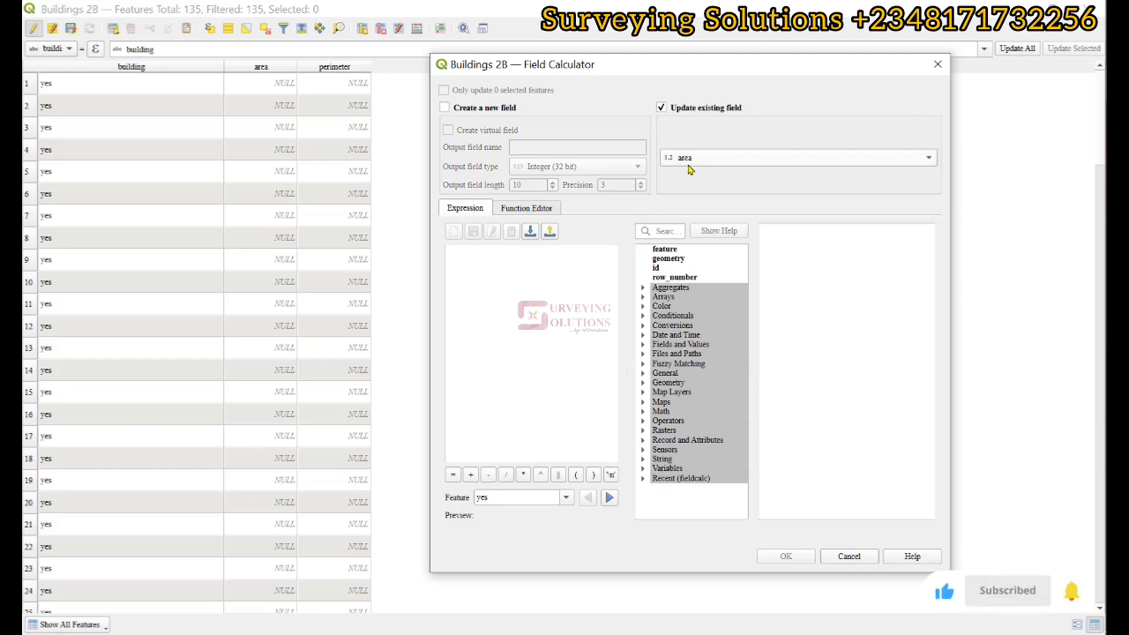
{"action": "left_click", "coordinate": [670, 233]}
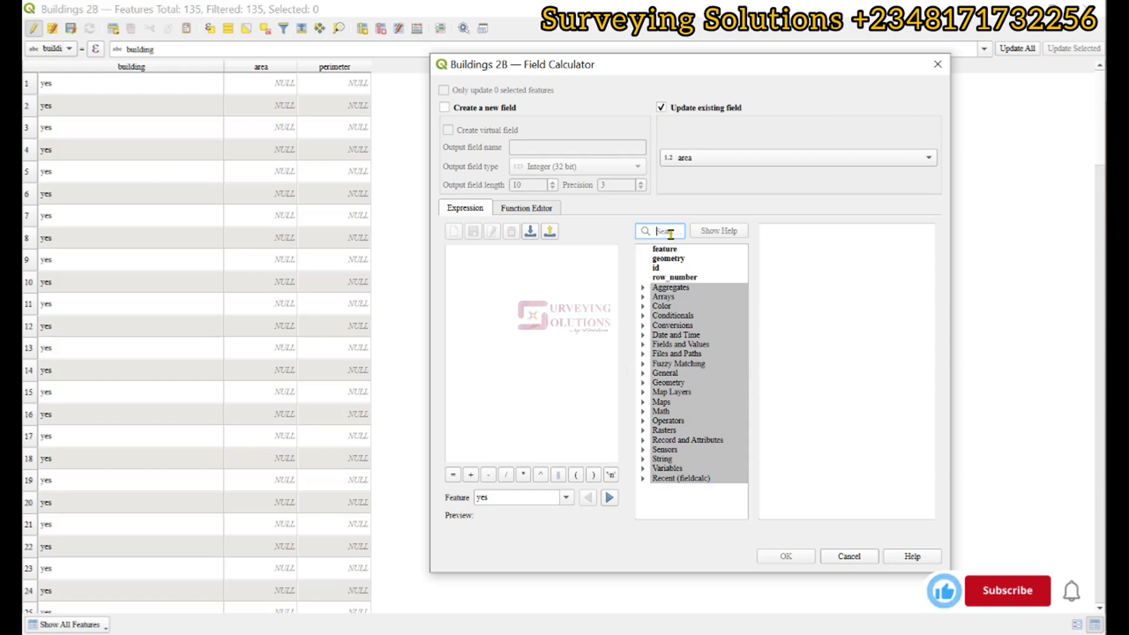
{"action": "type", "text": "area"}
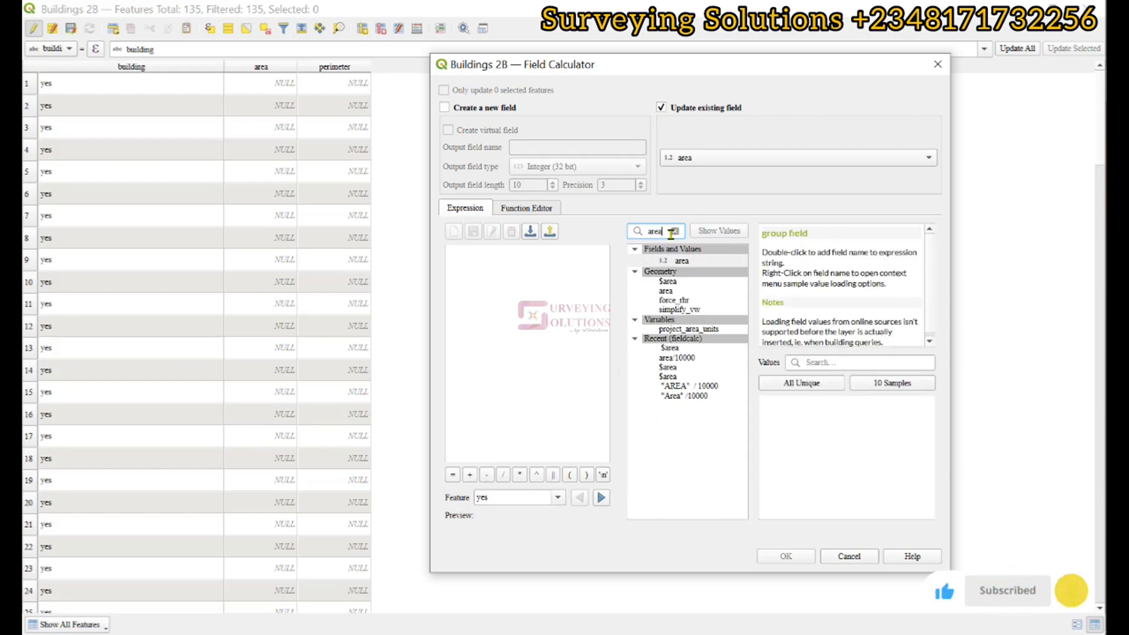
{"action": "double_click", "coordinate": [667, 281]}
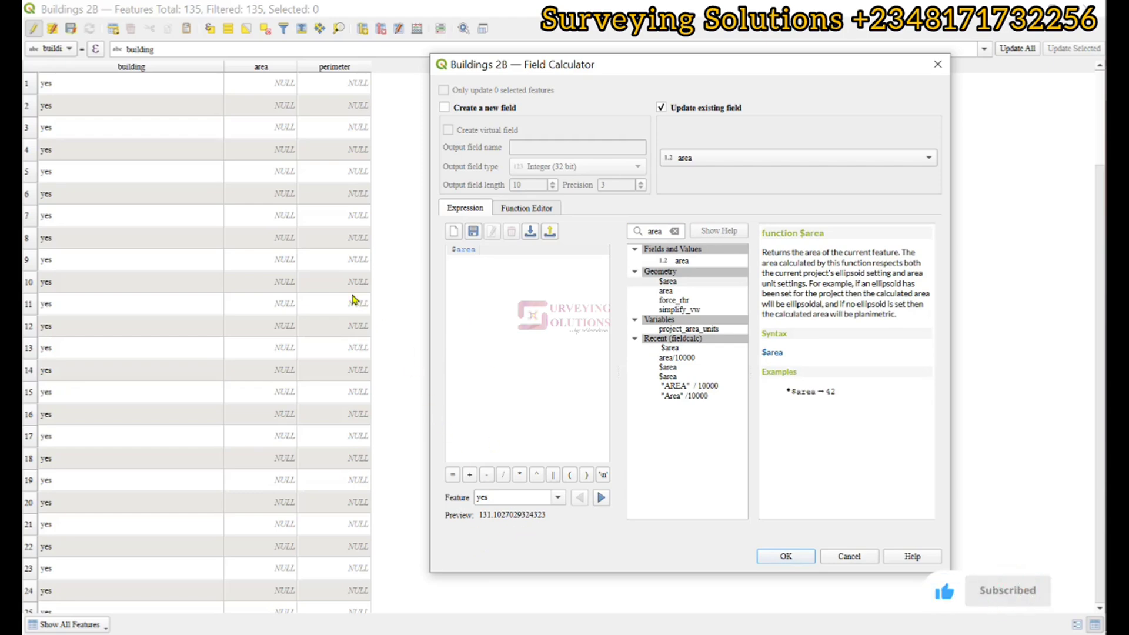
{"action": "left_click", "coordinate": [785, 556]}
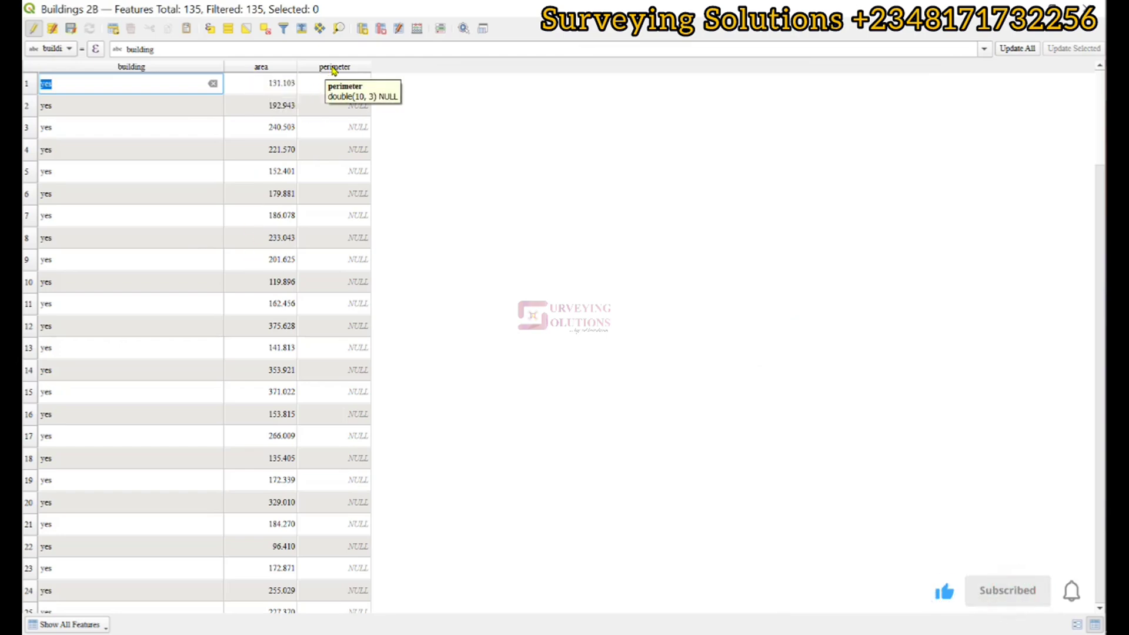
Use the Field Calculator to update the existing 'perimeter' field with the $perimeter expression
{"action": "left_click", "coordinate": [418, 29]}
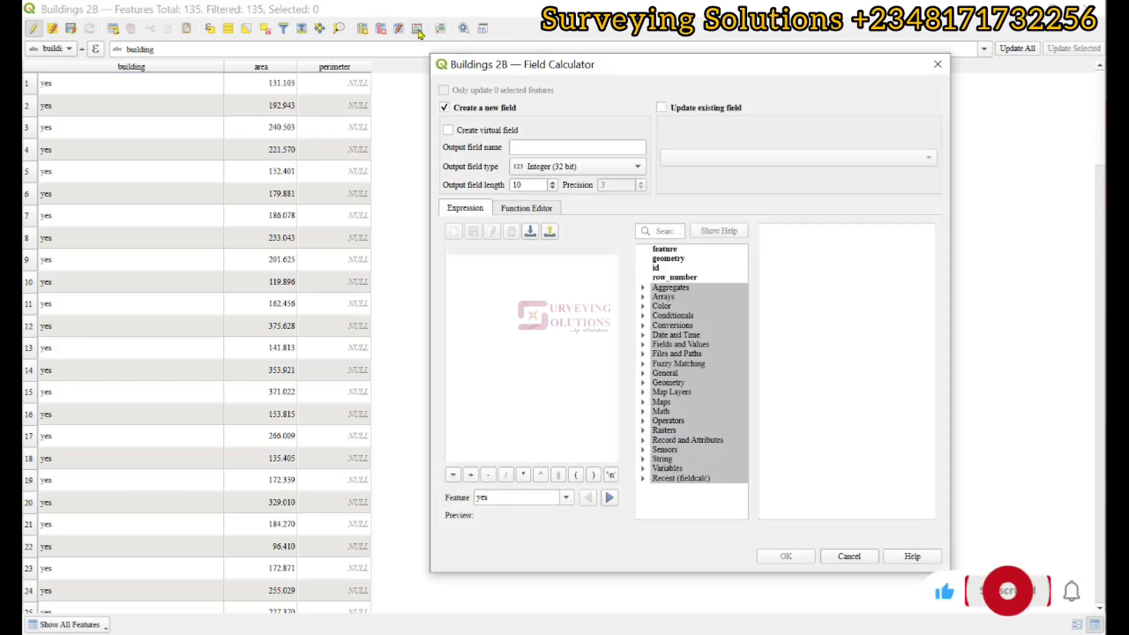
{"action": "left_click", "coordinate": [670, 107]}
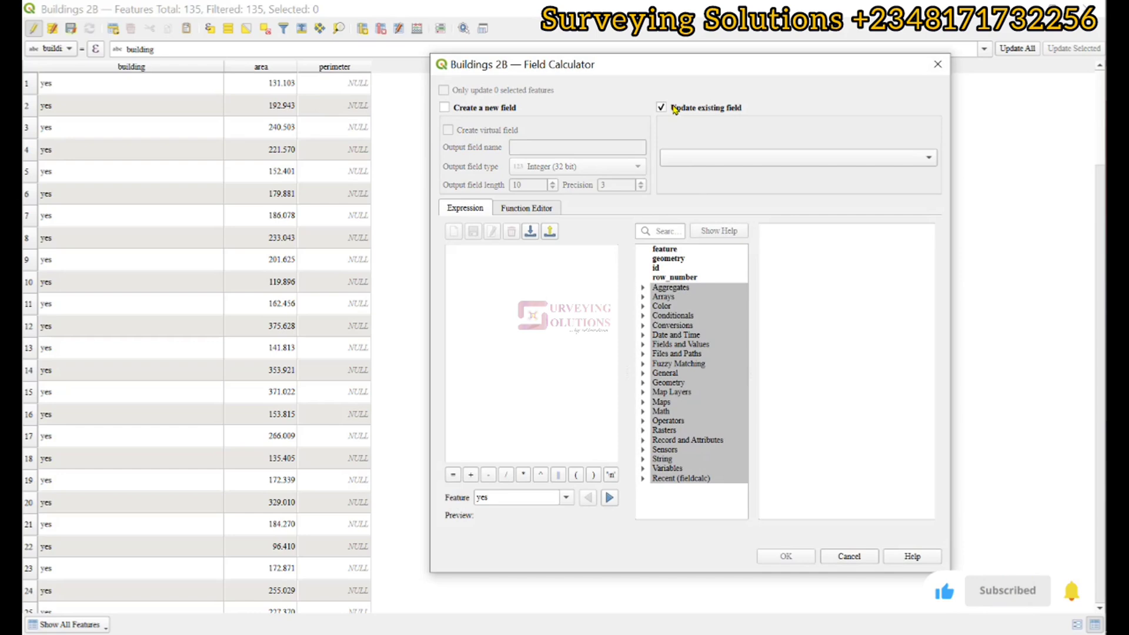
{"action": "left_click", "coordinate": [697, 157]}
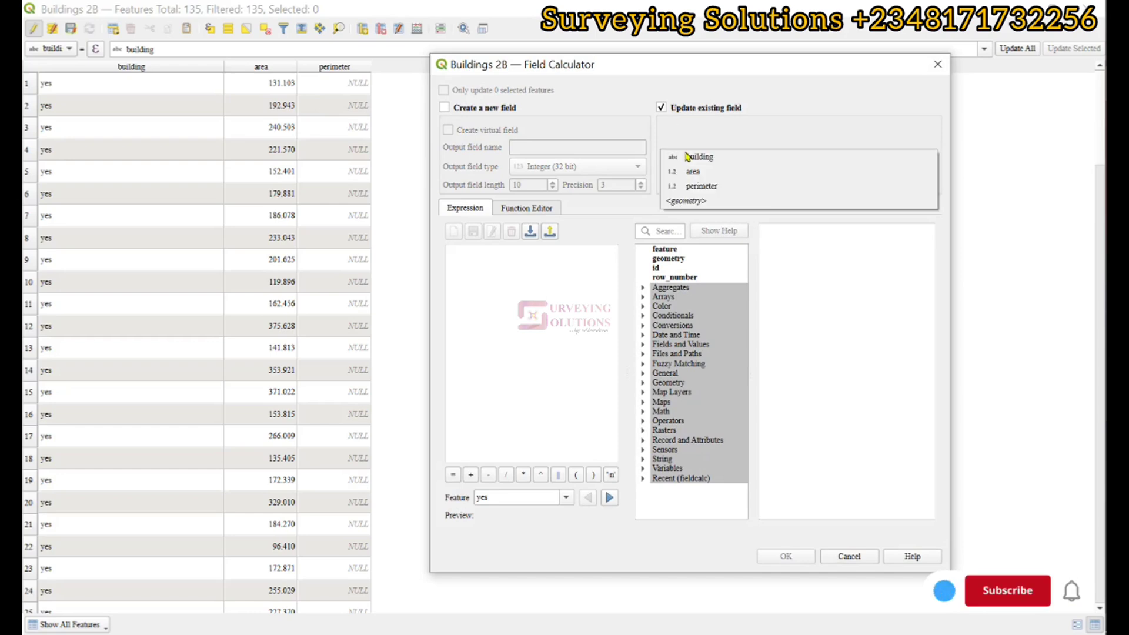
{"action": "left_click", "coordinate": [703, 187]}
{"action": "left_click", "coordinate": [663, 231]}
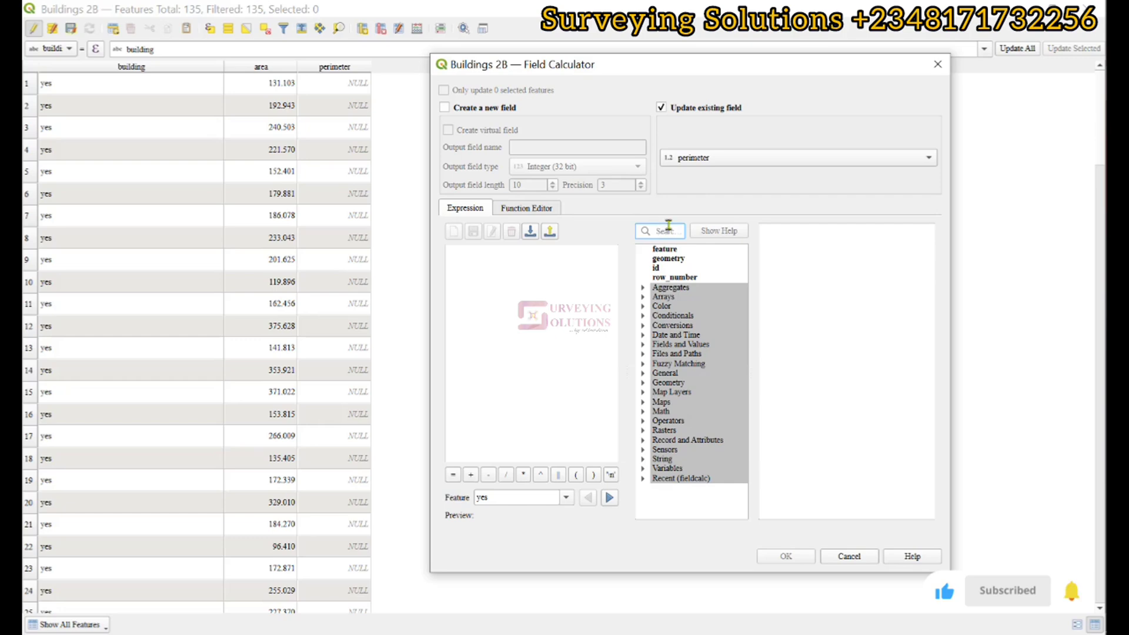
{"action": "type", "text": "peri"}
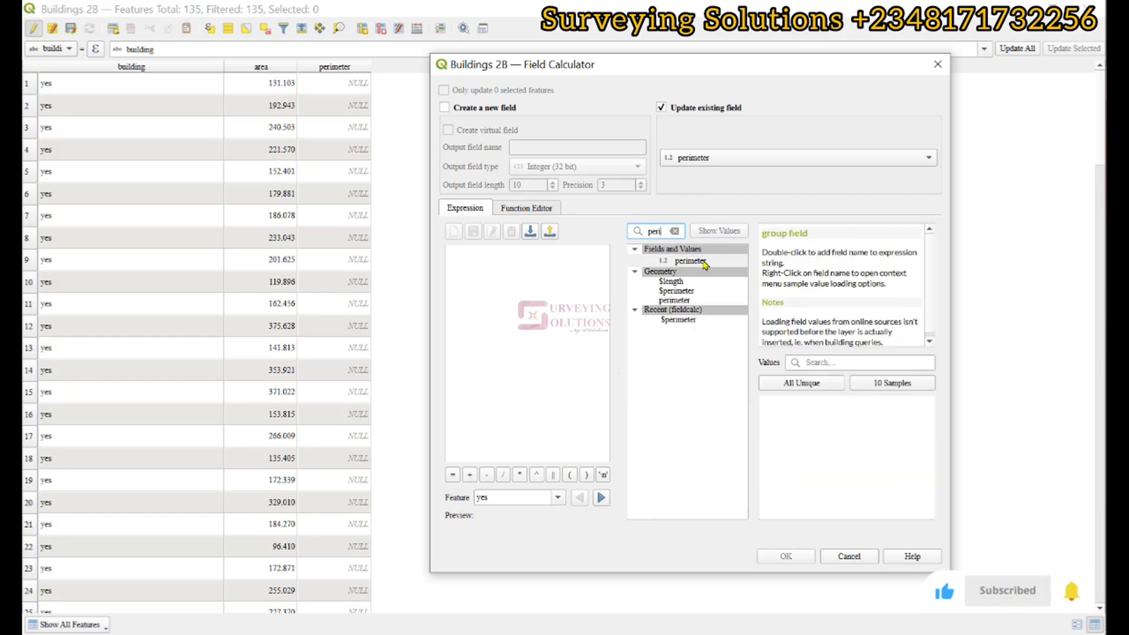
{"action": "double_click", "coordinate": [680, 291]}
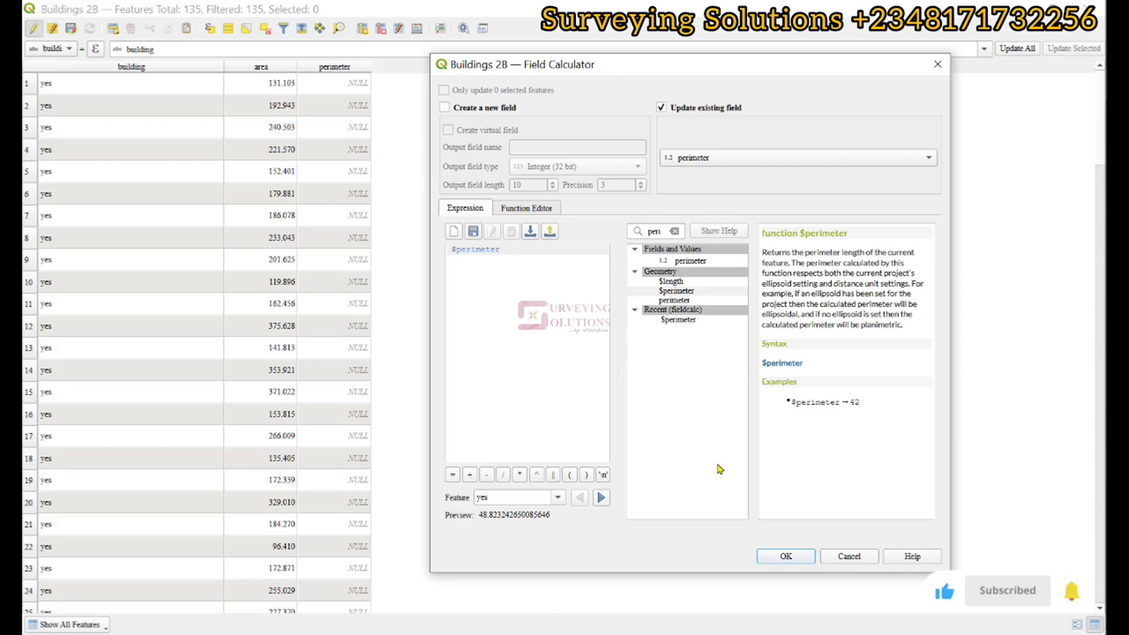
{"action": "left_click", "coordinate": [787, 557]}
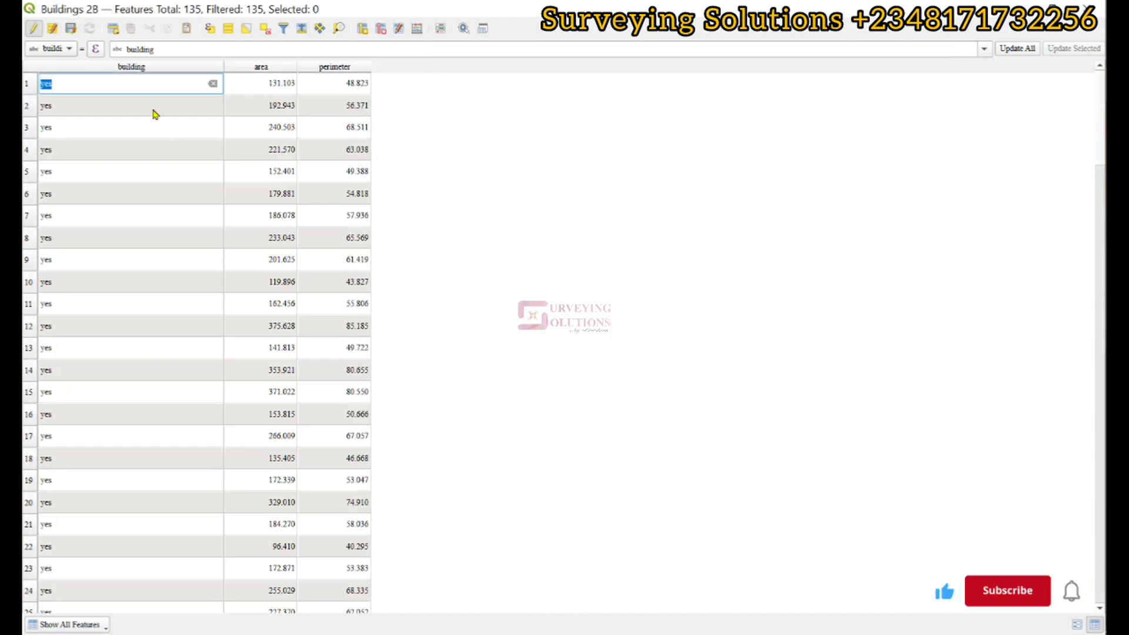
Dock the attribute table and zoom the map from 1:13930 to about 1:3482 over the building cluster
{"action": "left_click", "coordinate": [483, 30]}
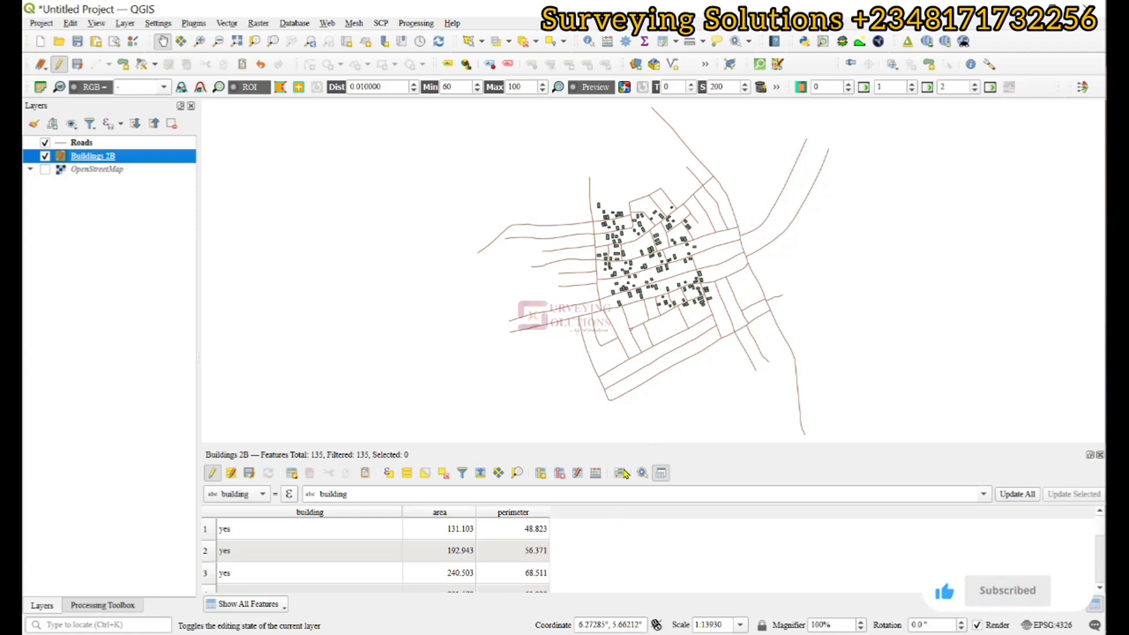
{"action": "scroll", "coordinate": [635, 206], "scroll_direction": "up", "scroll_amount": 2}
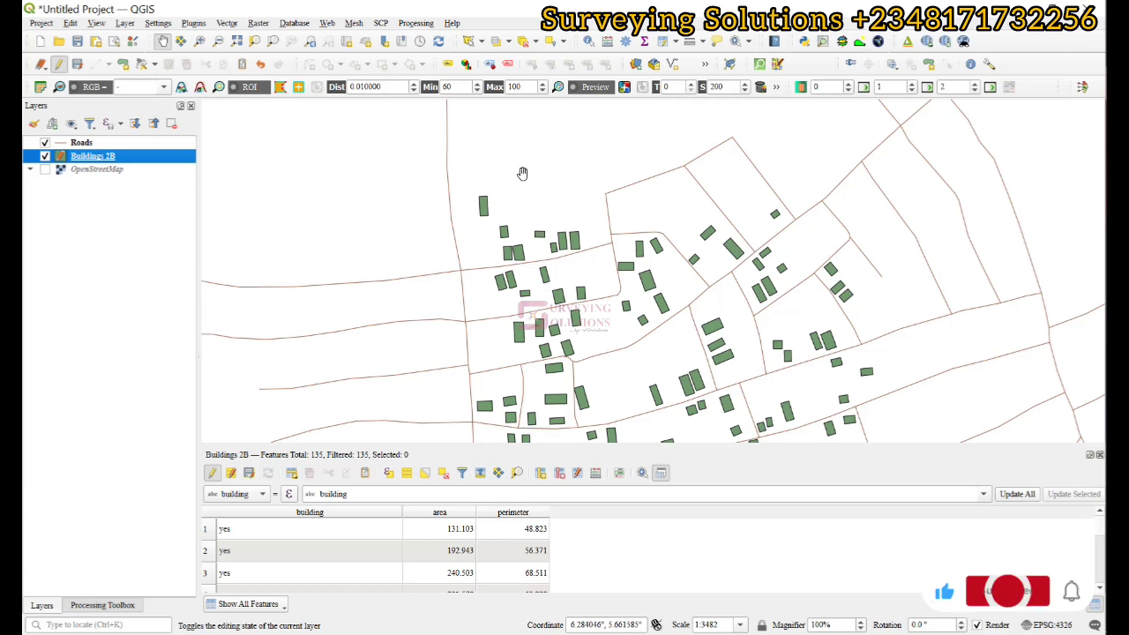
{"action": "right_click", "coordinate": [83, 156]}
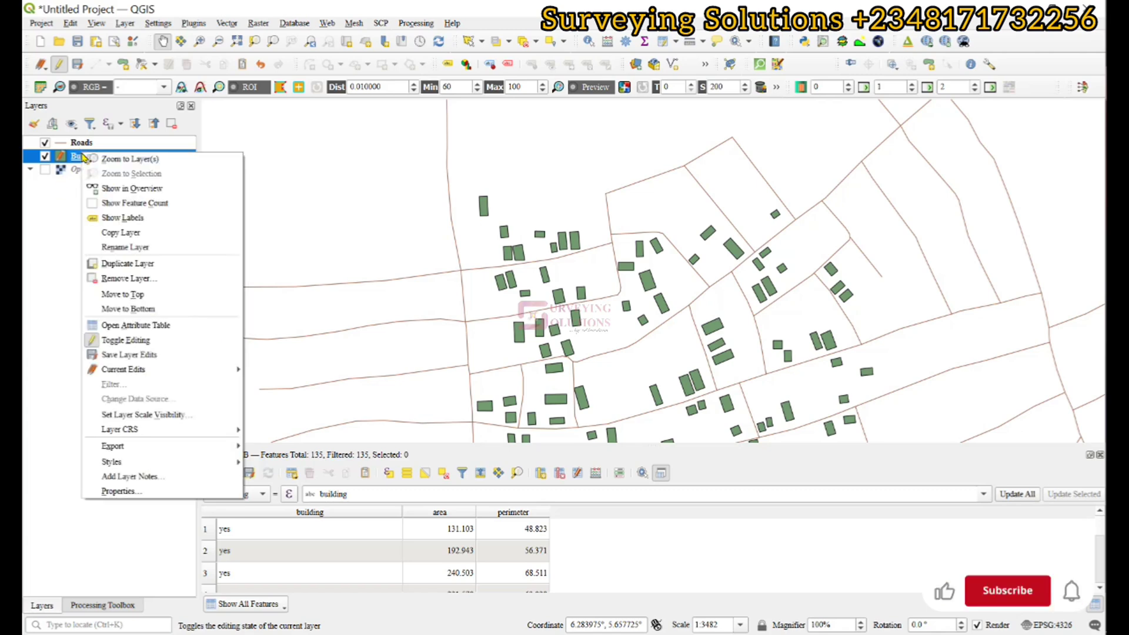
{"action": "left_click", "coordinate": [111, 492]}
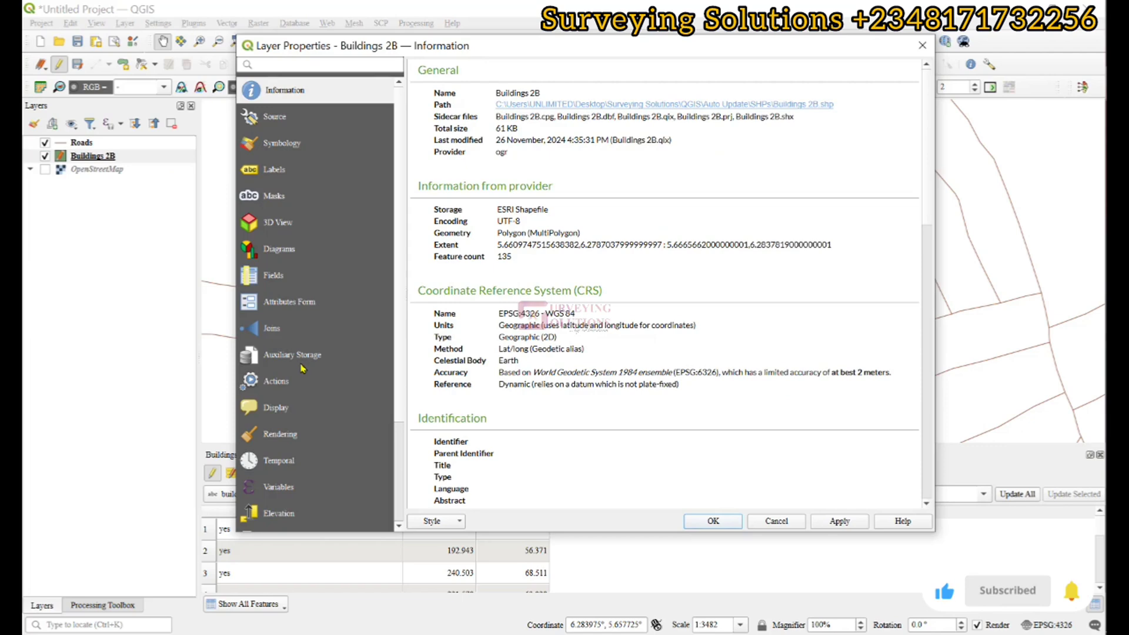
{"action": "left_click", "coordinate": [290, 304]}
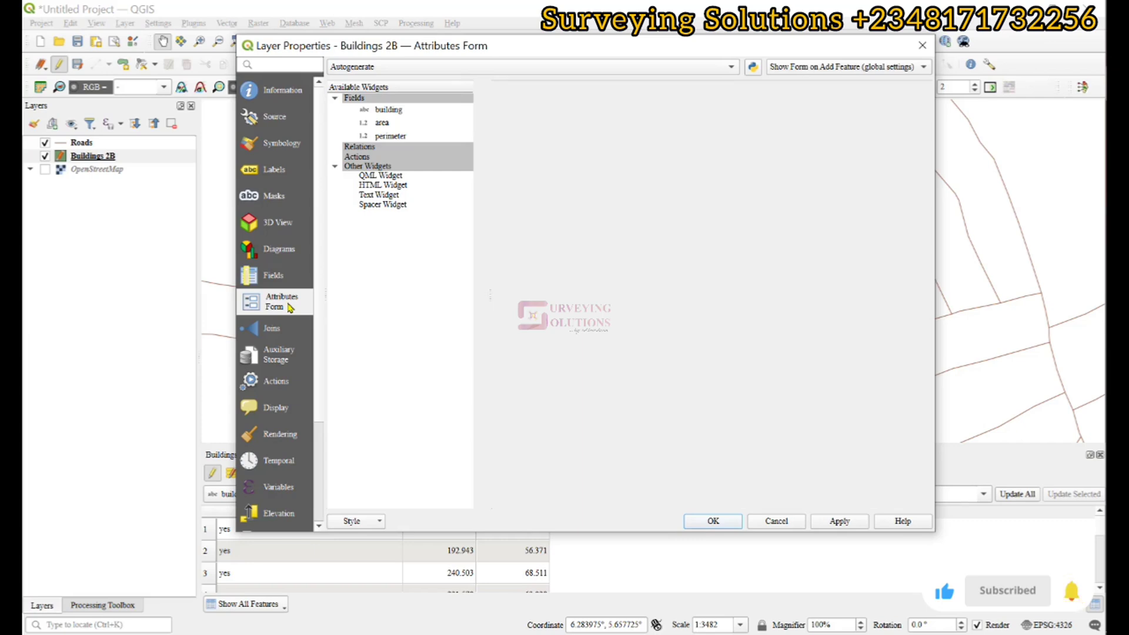
{"action": "left_click", "coordinate": [382, 122]}
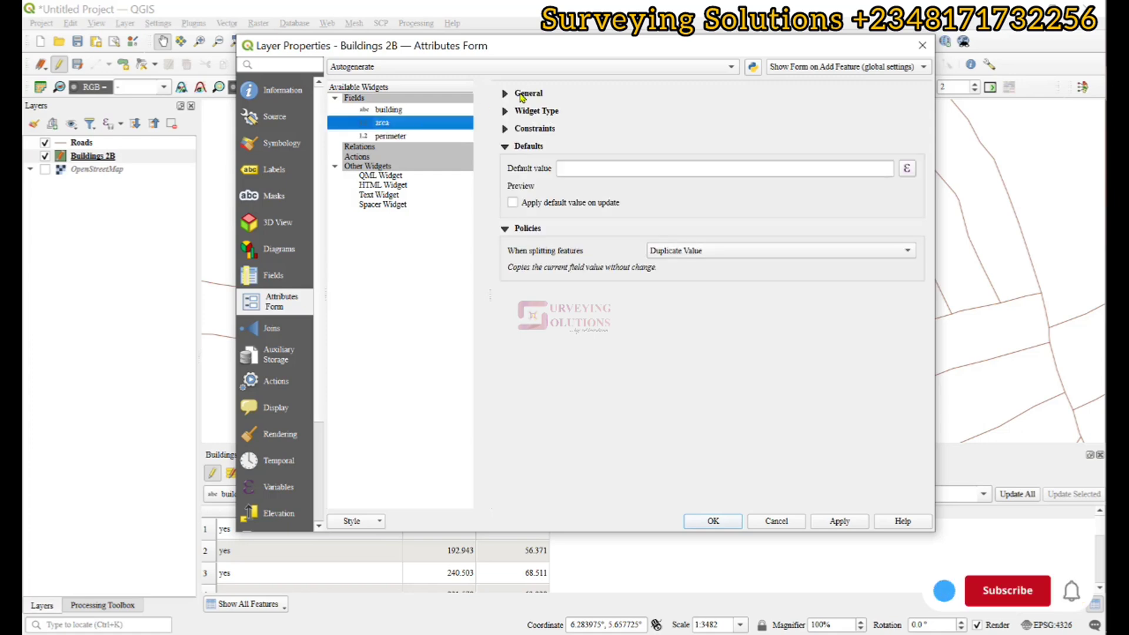
{"action": "left_click", "coordinate": [505, 94]}
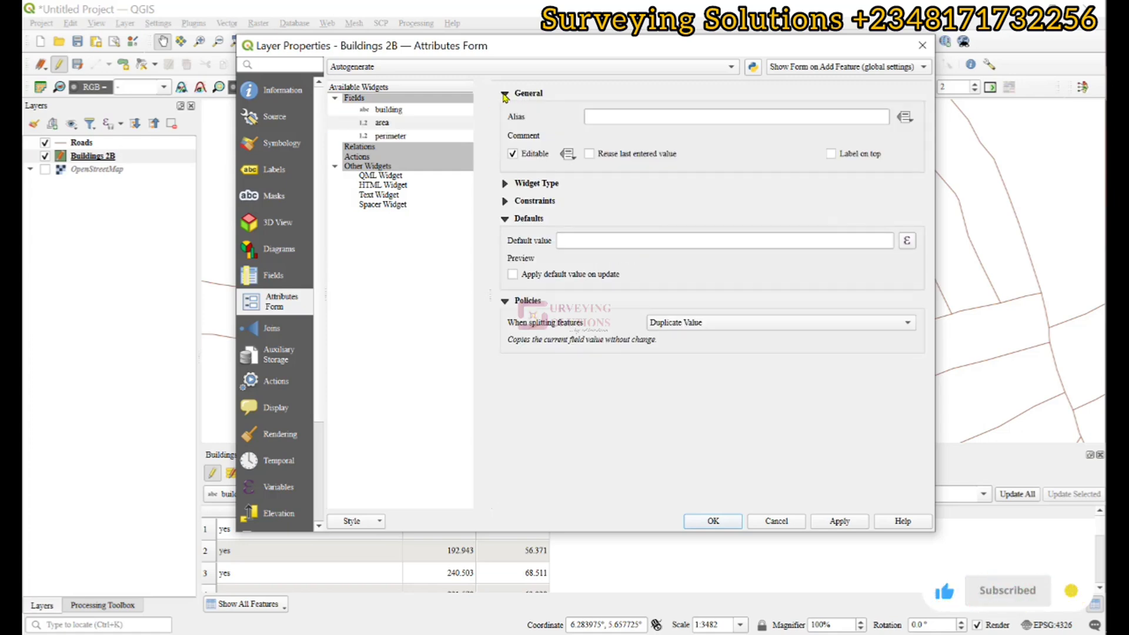
{"action": "left_click", "coordinate": [505, 94]}
{"action": "left_click", "coordinate": [505, 110]}
{"action": "left_click", "coordinate": [505, 110]}
{"action": "left_click", "coordinate": [505, 128]}
{"action": "left_click", "coordinate": [505, 128]}
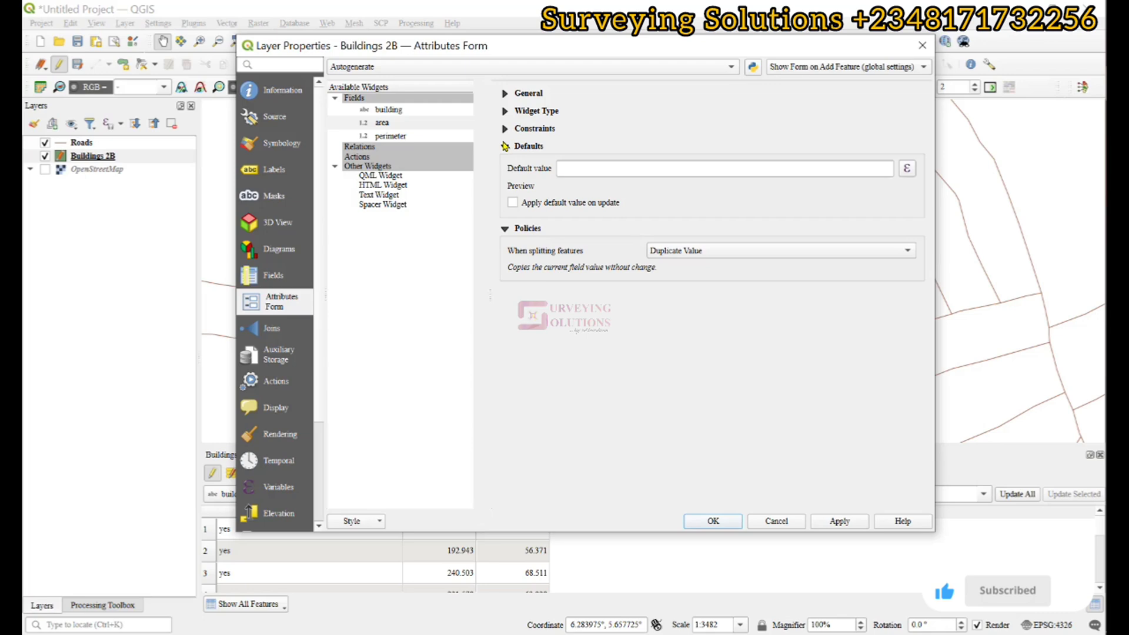
{"action": "left_click", "coordinate": [505, 147]}
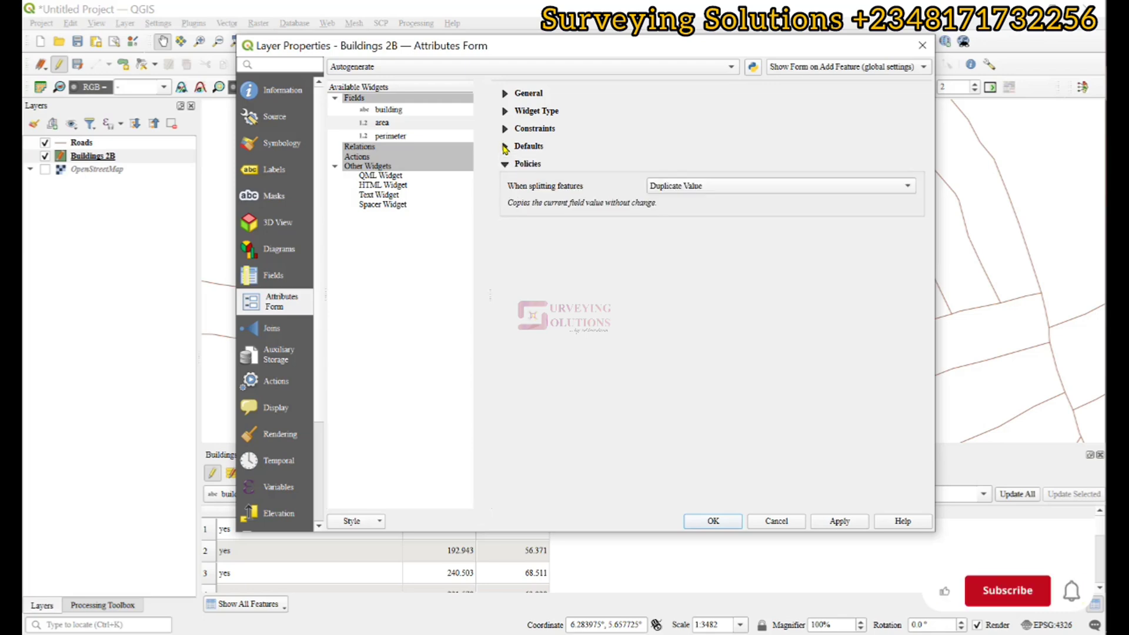
{"action": "left_click", "coordinate": [505, 146]}
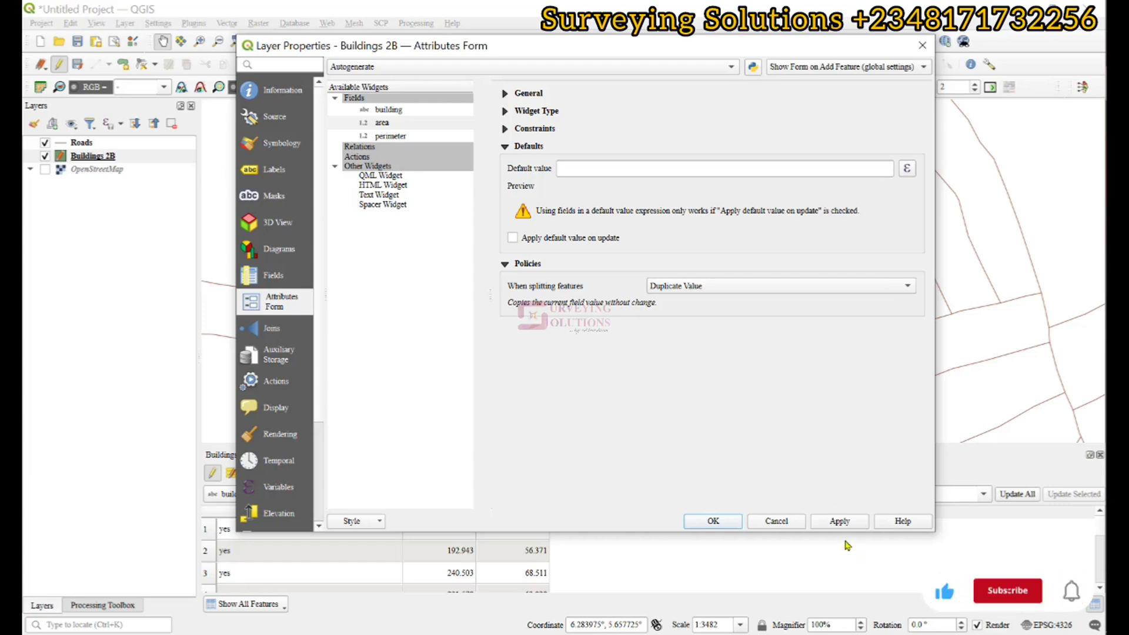
{"action": "left_click", "coordinate": [922, 45]}
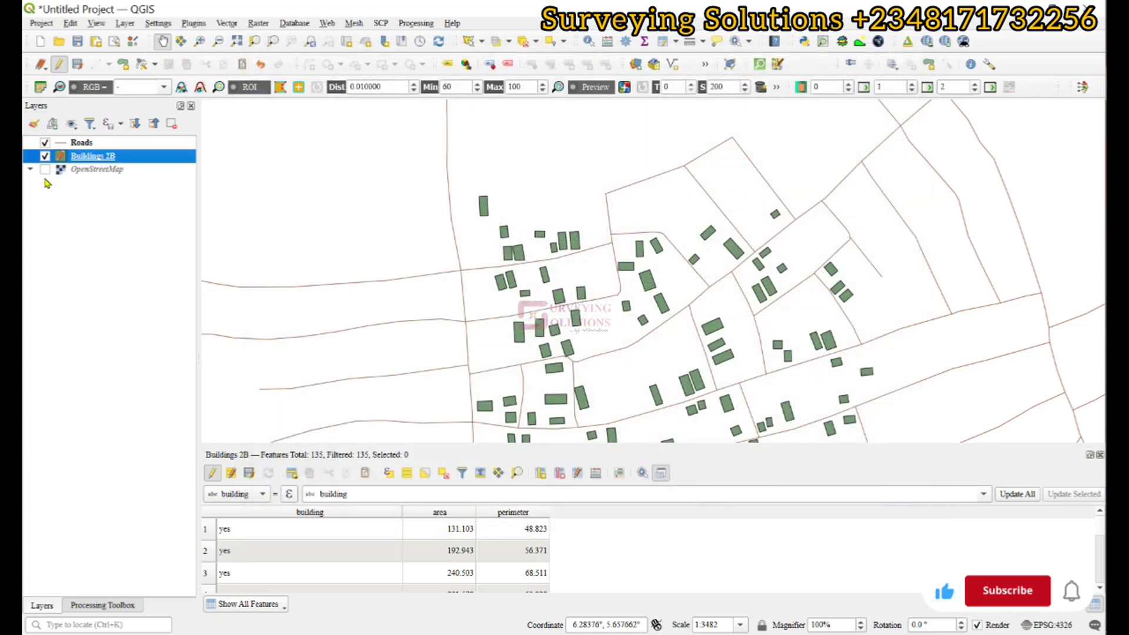
Enable the OpenStreetMap basemap, zoom in, and trace a four-corner polygon over a basemap building
{"action": "left_click", "coordinate": [45, 169]}
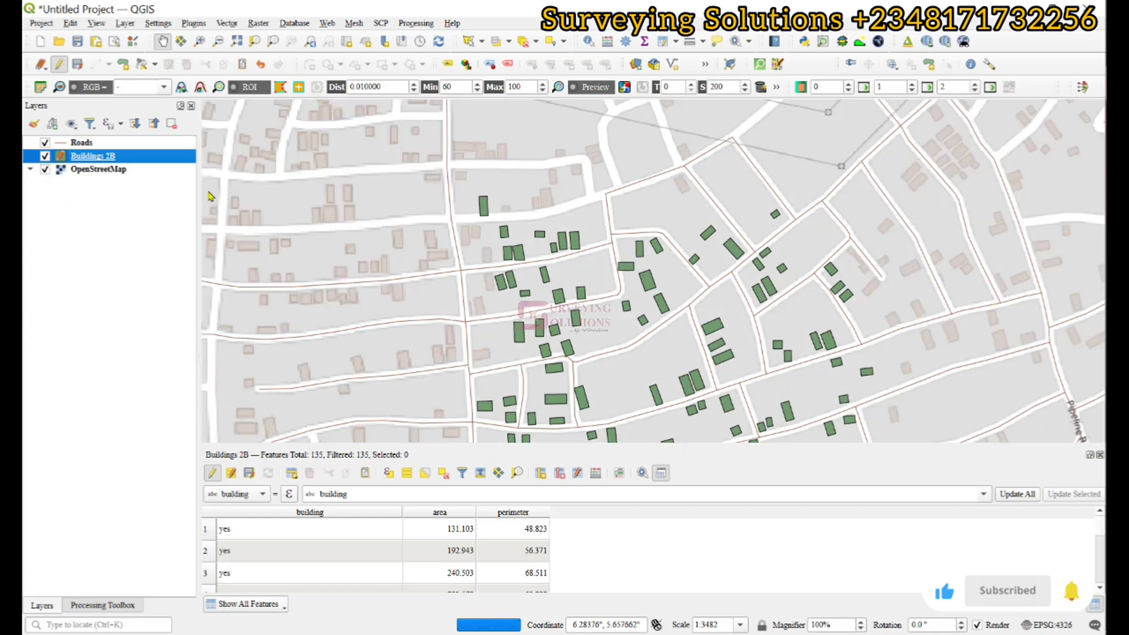
{"action": "scroll", "coordinate": [456, 114], "scroll_direction": "up", "scroll_amount": 1}
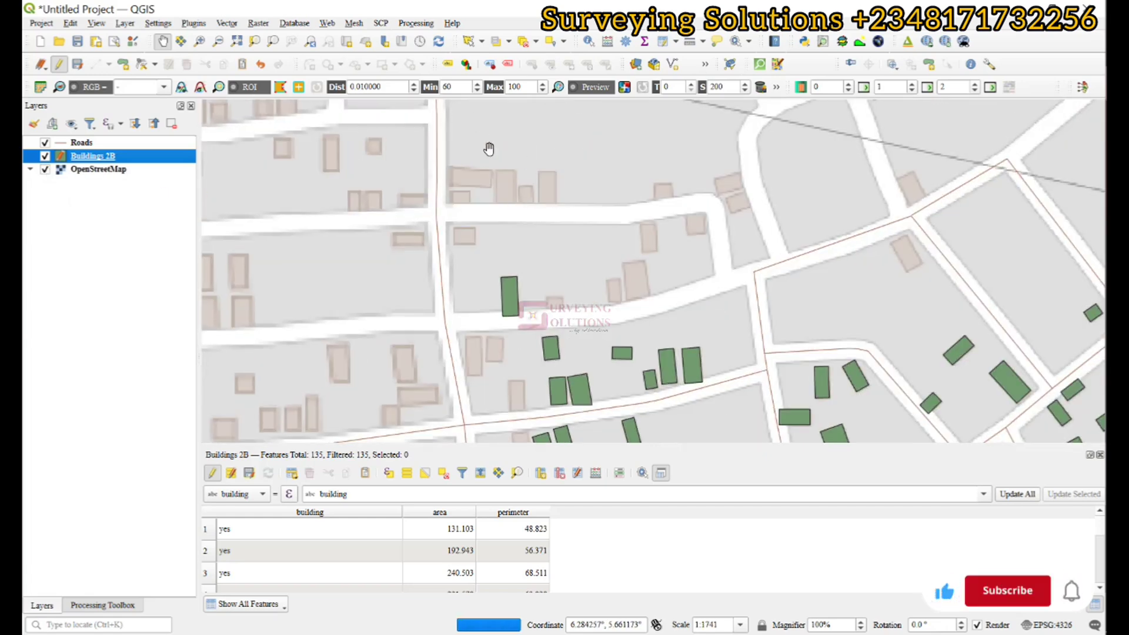
{"action": "left_click", "coordinate": [122, 64]}
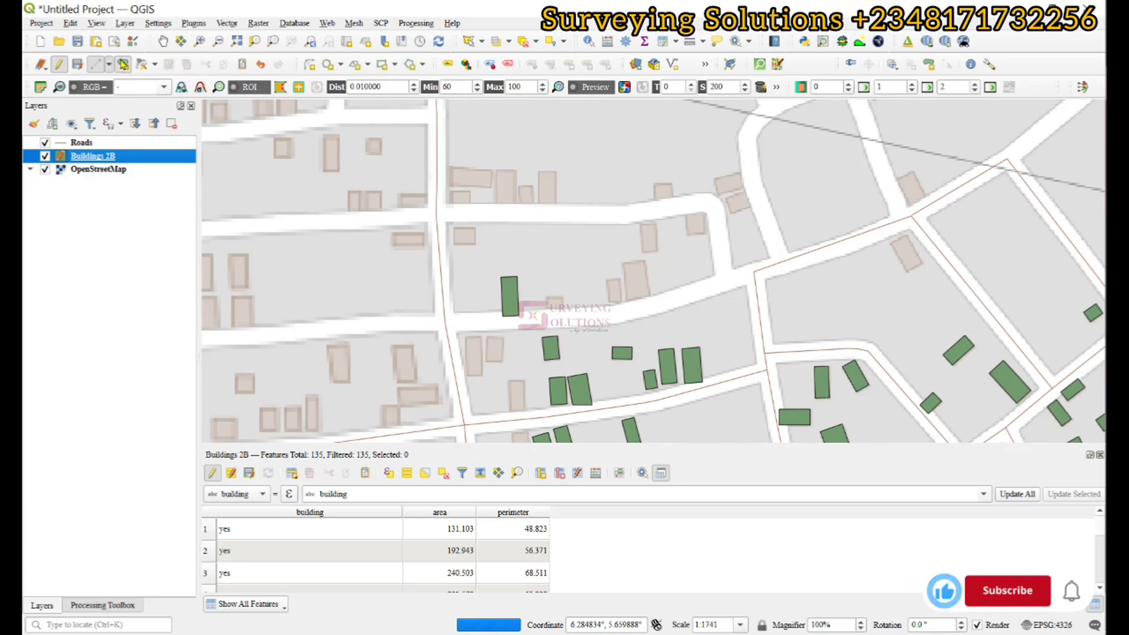
{"action": "scroll", "coordinate": [541, 172], "scroll_direction": "up", "scroll_amount": 2}
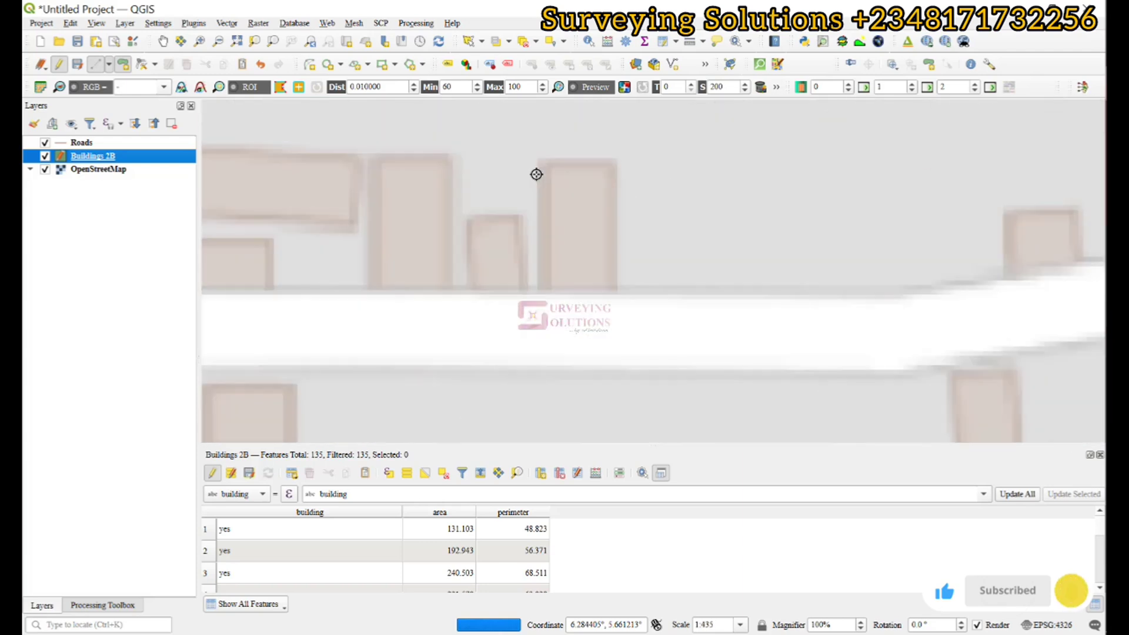
{"action": "left_click", "coordinate": [544, 166]}
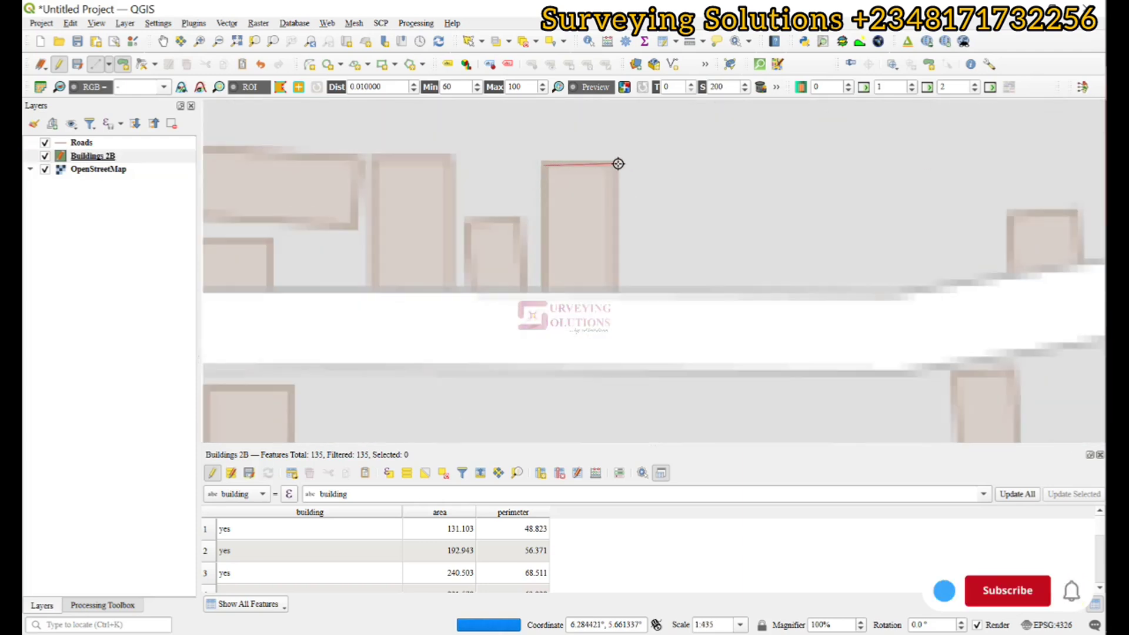
{"action": "left_click", "coordinate": [617, 165]}
{"action": "left_click", "coordinate": [617, 294]}
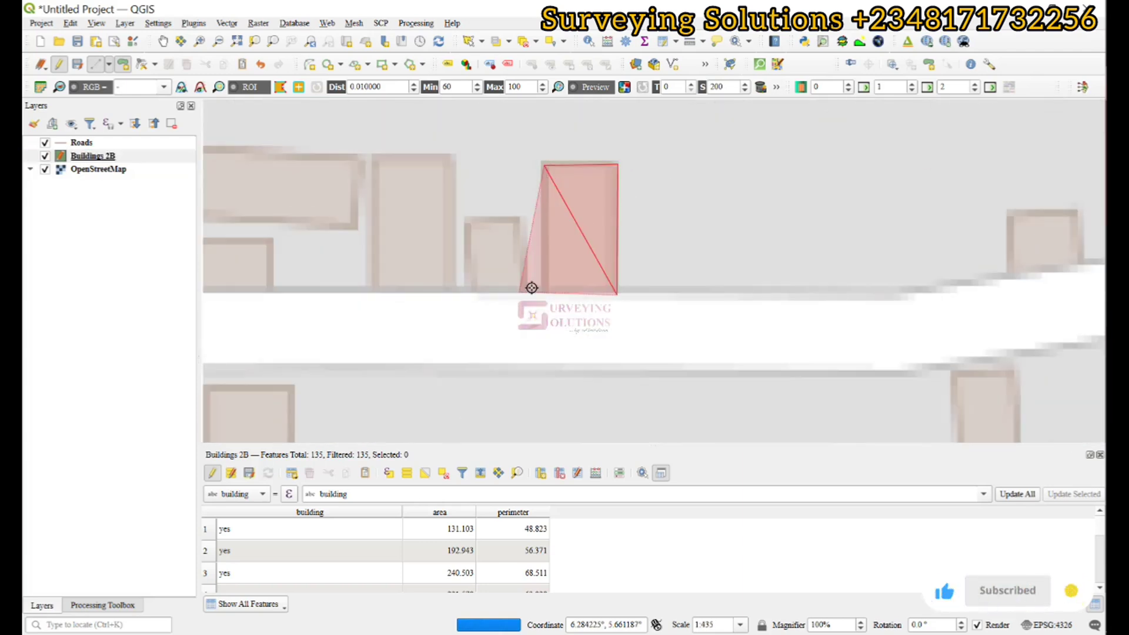
{"action": "left_click", "coordinate": [544, 288]}
{"action": "right_click", "coordinate": [544, 289]}
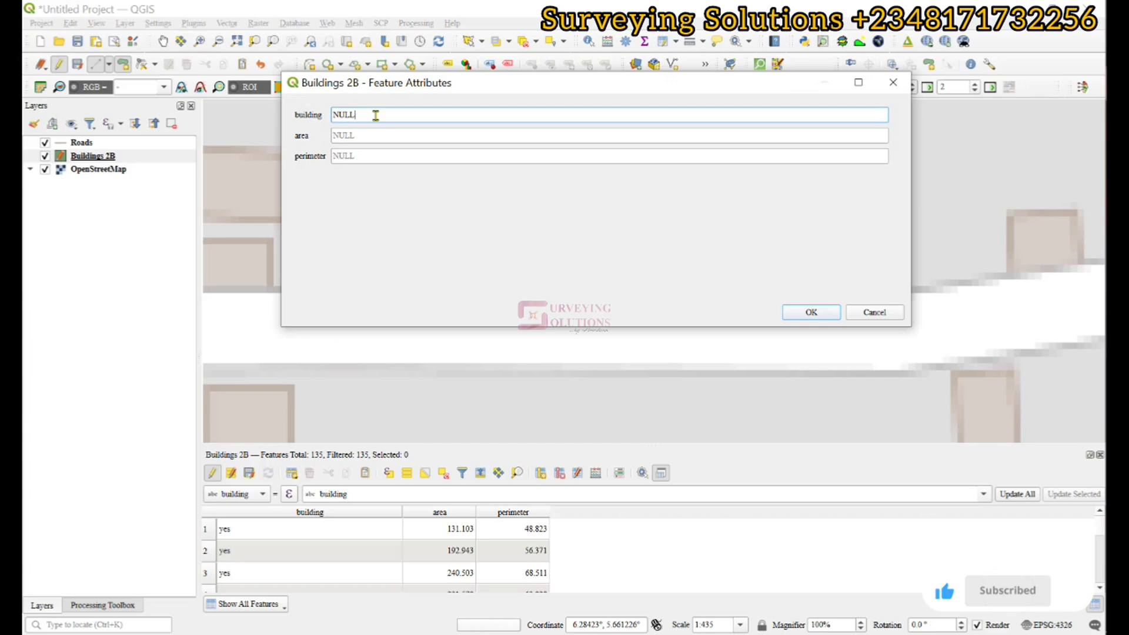
Set the new feature's building attribute to 'yes' and save it
{"action": "left_click_drag", "start_coordinate": [375, 115], "coordinate": [257, 118]}
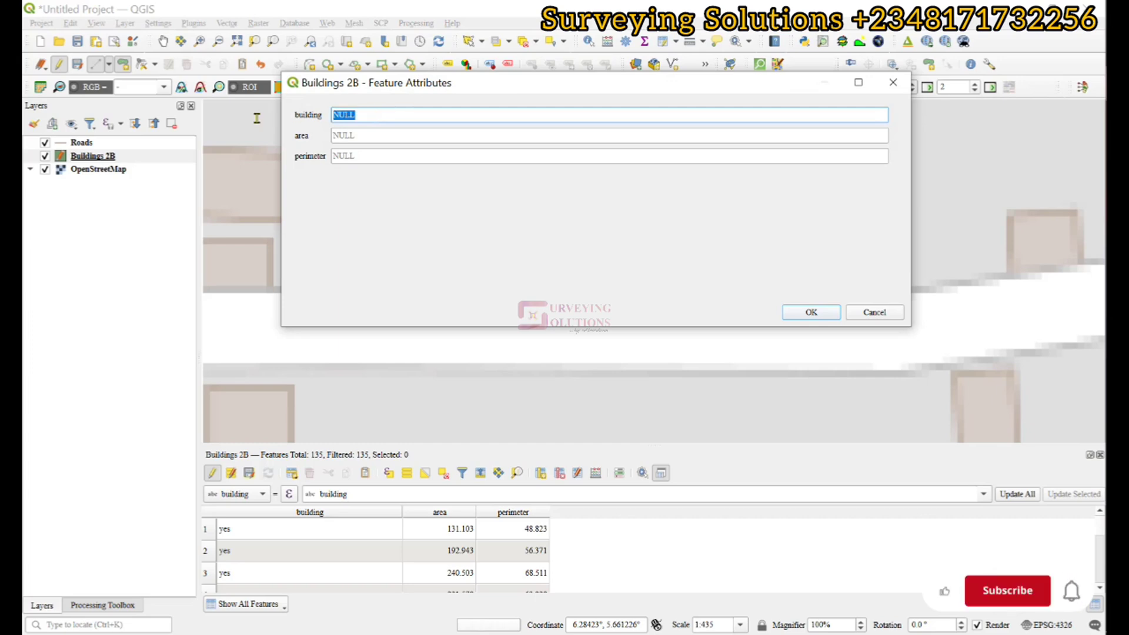
{"action": "type", "text": "yess"}
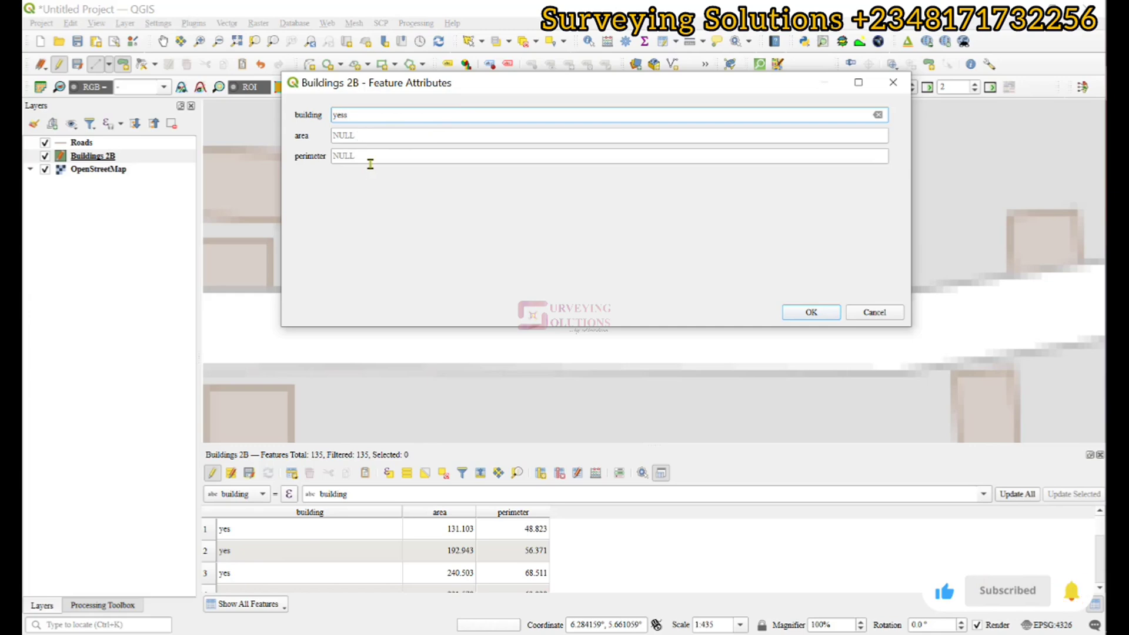
{"action": "key", "text": "BackSpace"}
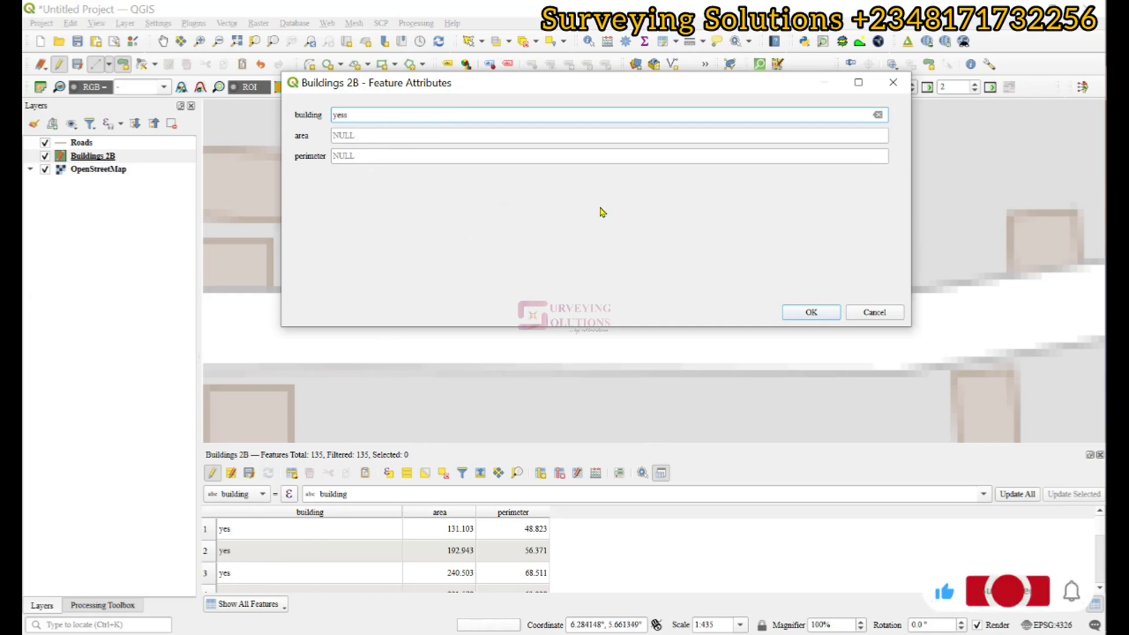
{"action": "type", "text": "s"}
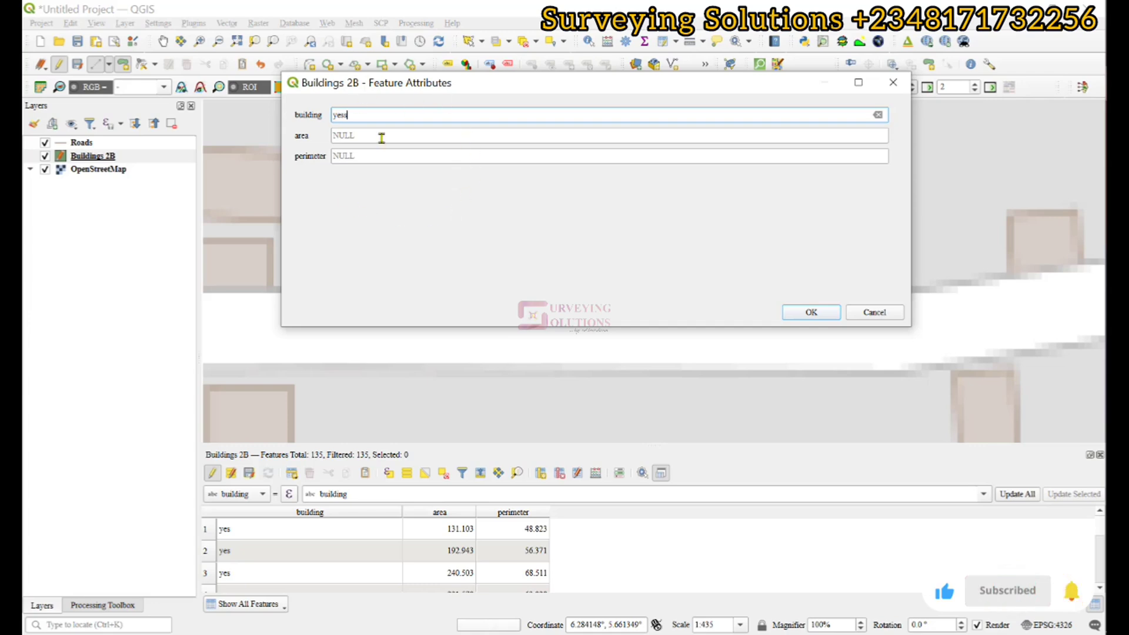
{"action": "left_click", "coordinate": [819, 320]}
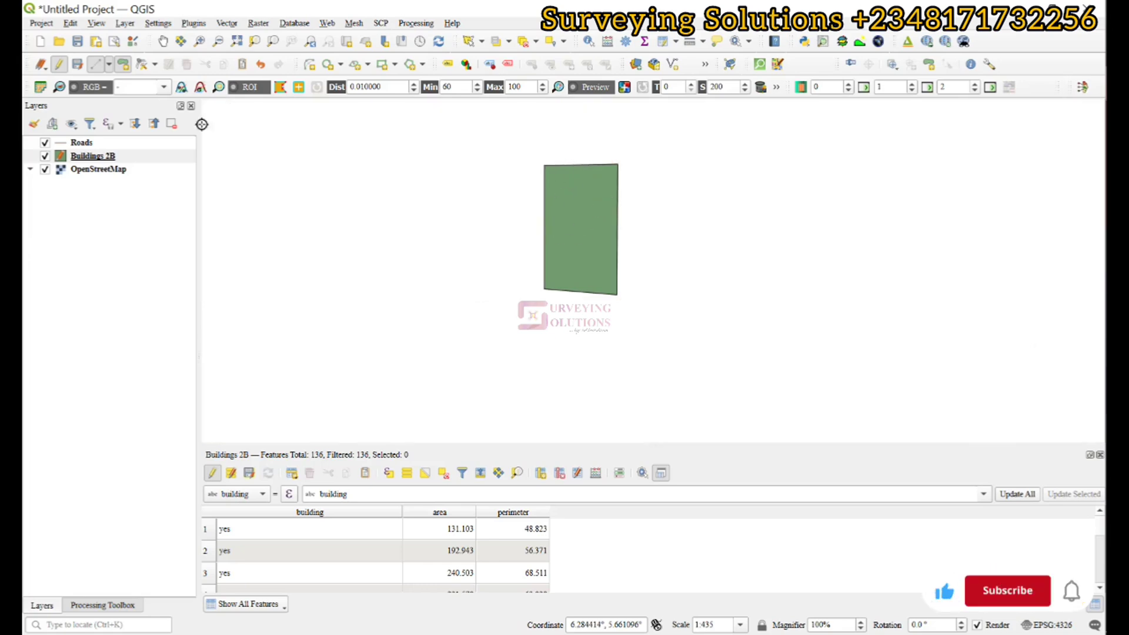
In Buildings 2B properties, set the area field's default value to $area and apply it
{"action": "left_click", "coordinate": [85, 157]}
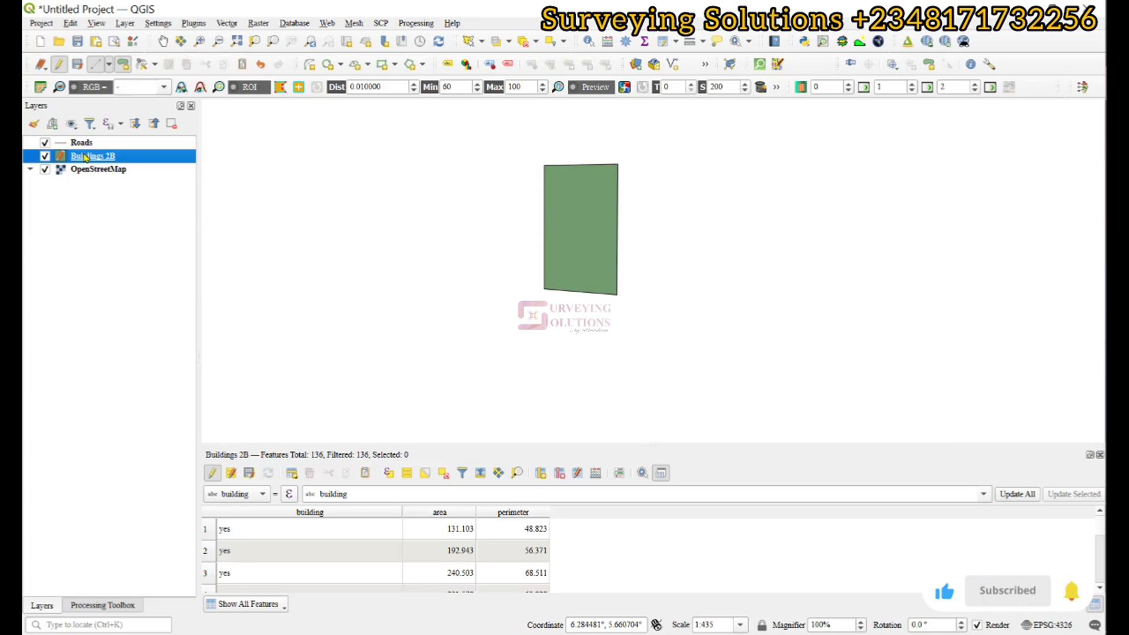
{"action": "double_click", "coordinate": [85, 157]}
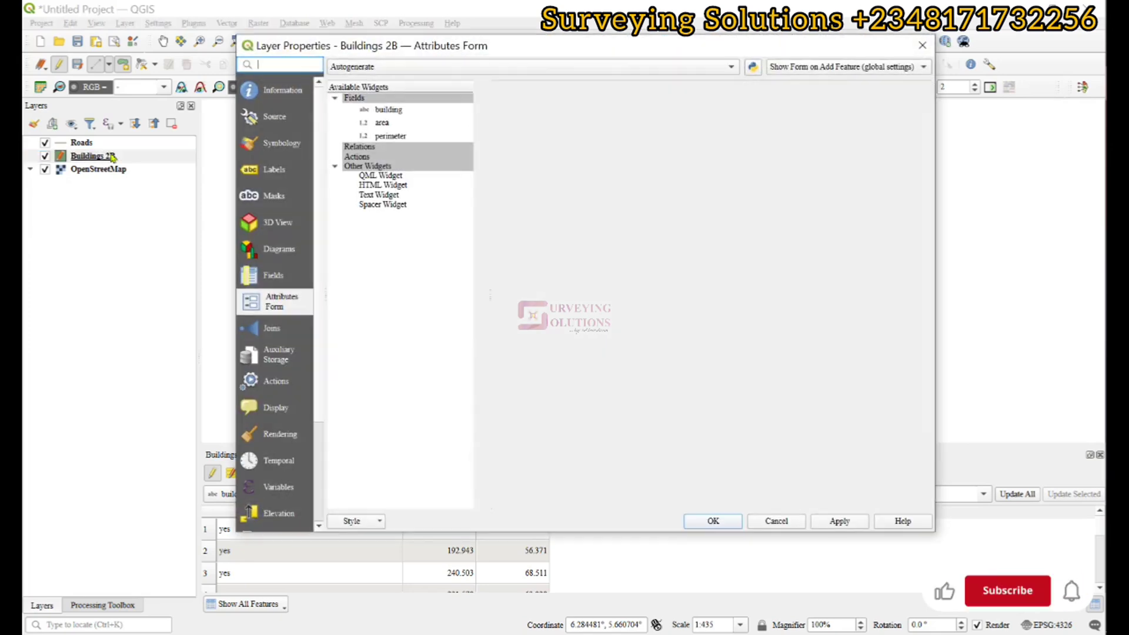
{"action": "left_click", "coordinate": [383, 123]}
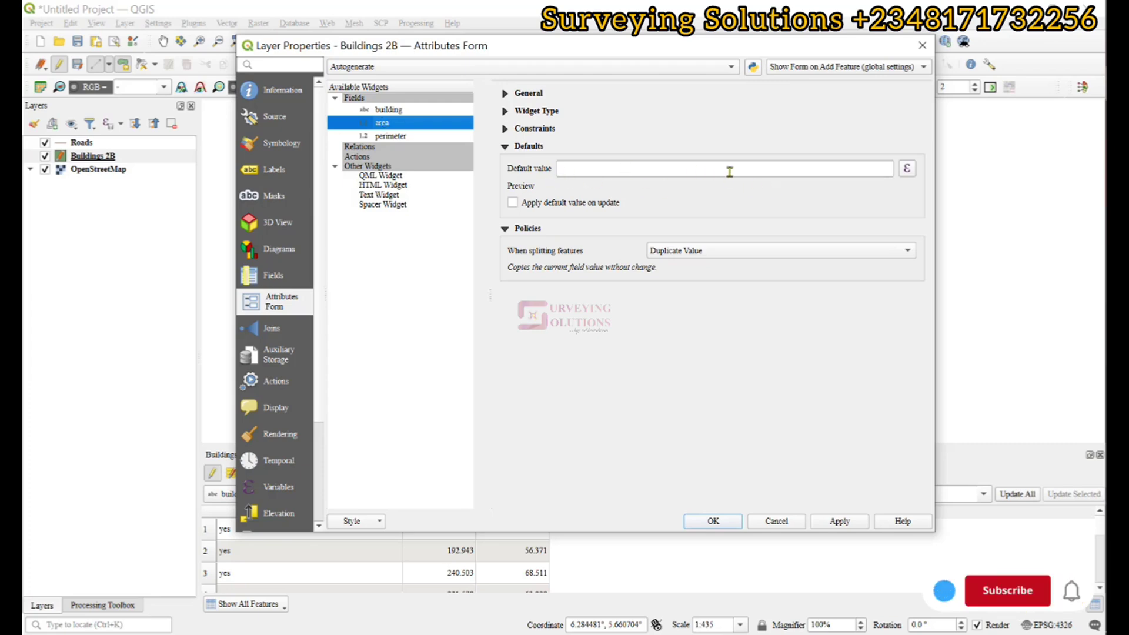
{"action": "left_click", "coordinate": [907, 170]}
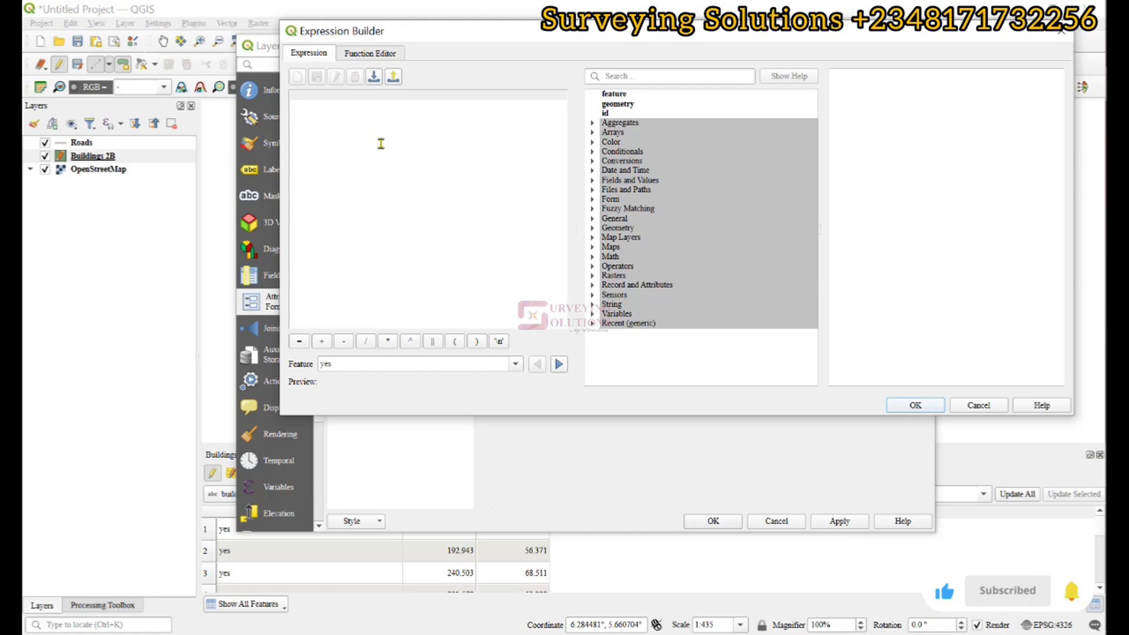
{"action": "left_click", "coordinate": [654, 77]}
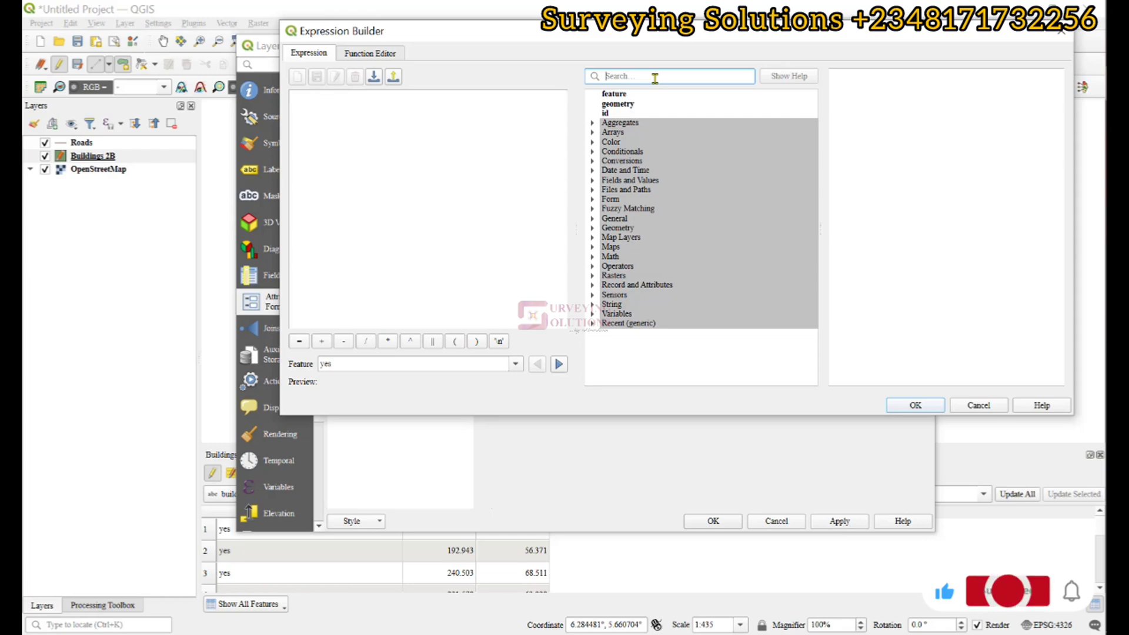
{"action": "type", "text": "area"}
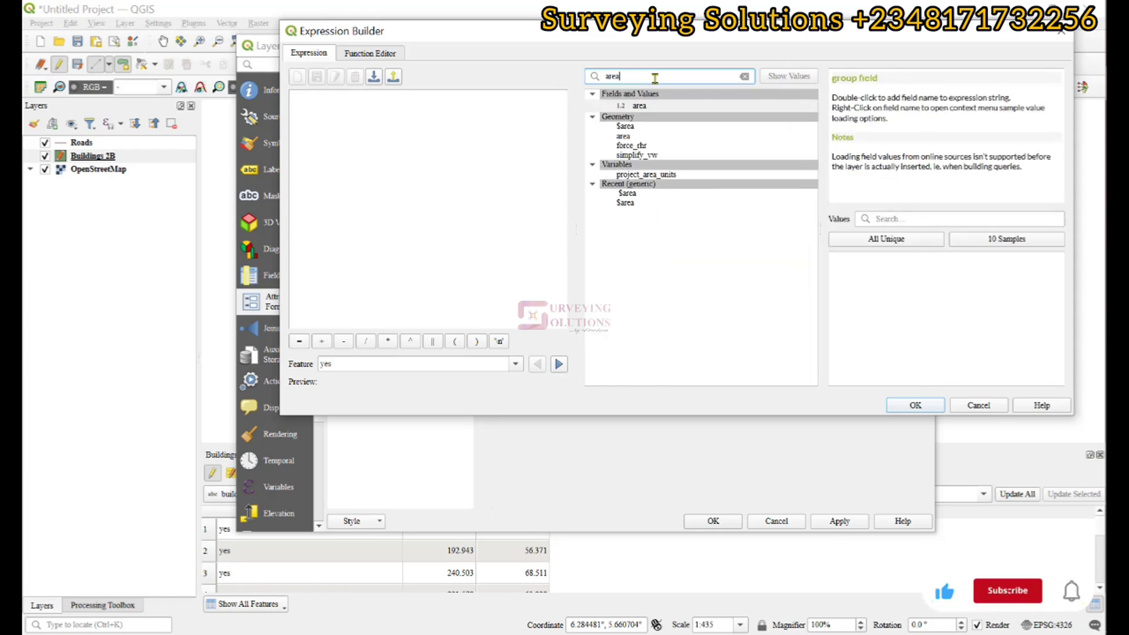
{"action": "double_click", "coordinate": [625, 126]}
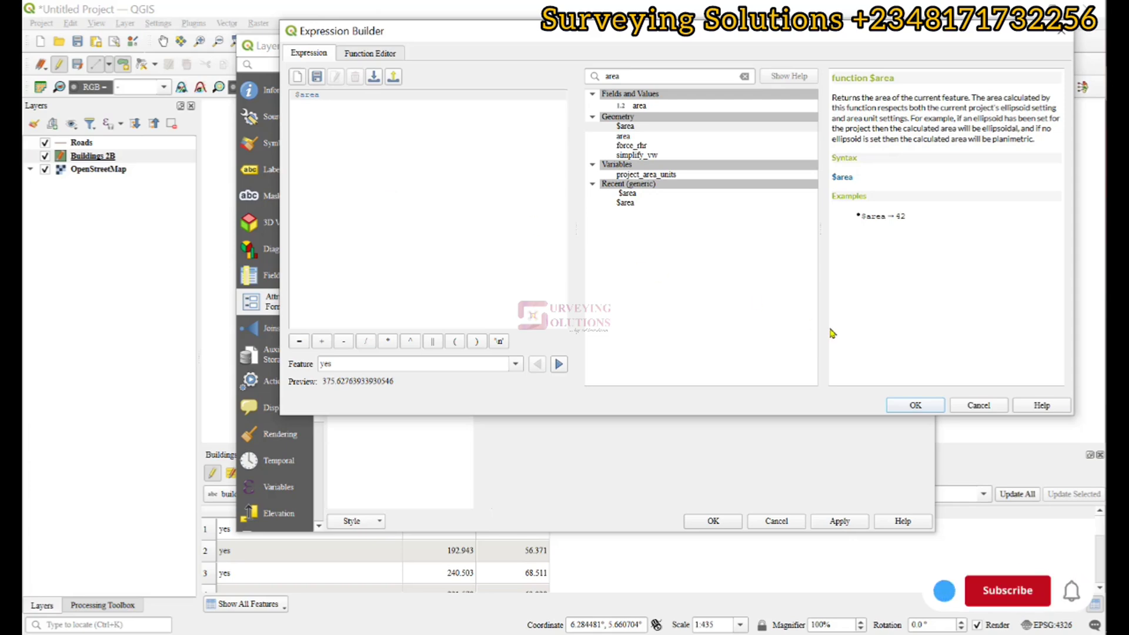
{"action": "left_click", "coordinate": [915, 405]}
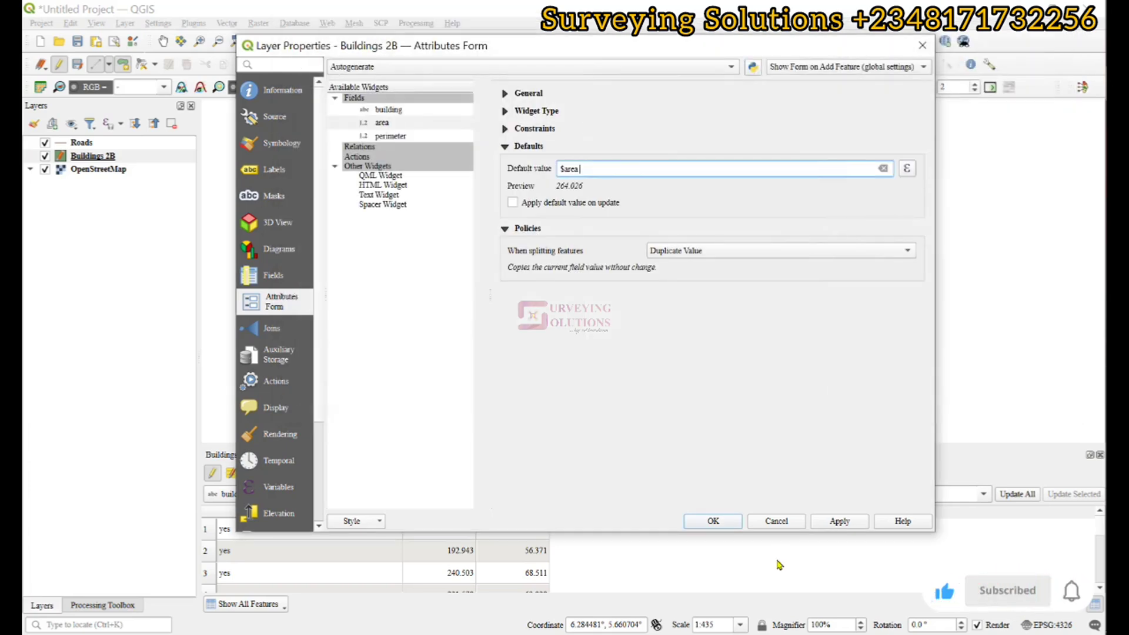
{"action": "left_click", "coordinate": [841, 524]}
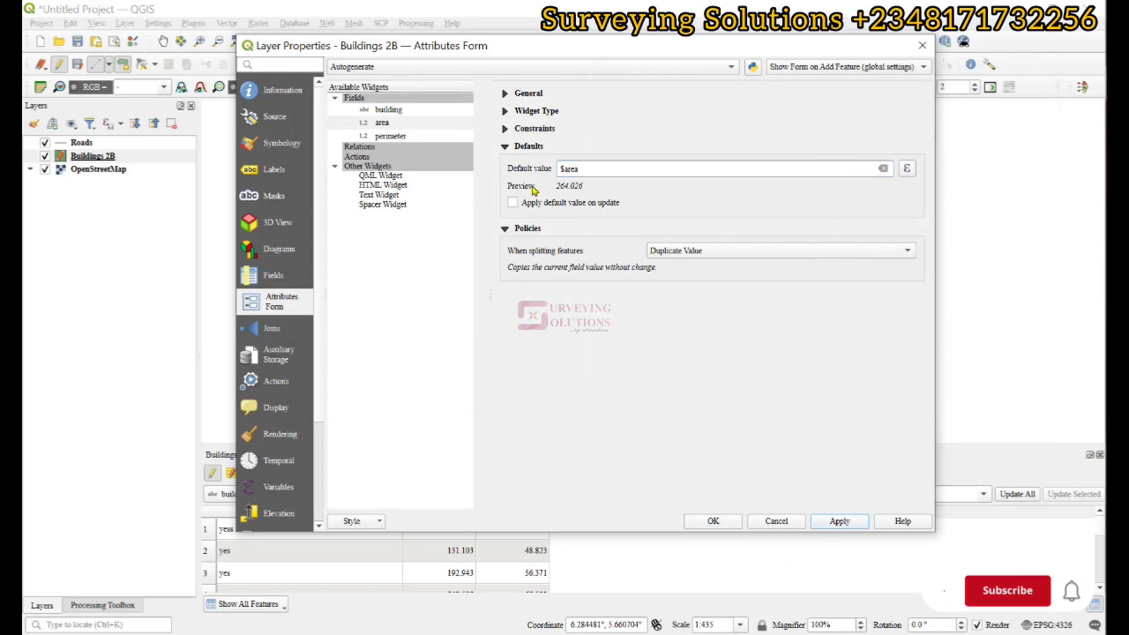
Set the perimeter field's default value to $perimeter, apply, and close Layer Properties
{"action": "left_click", "coordinate": [383, 137]}
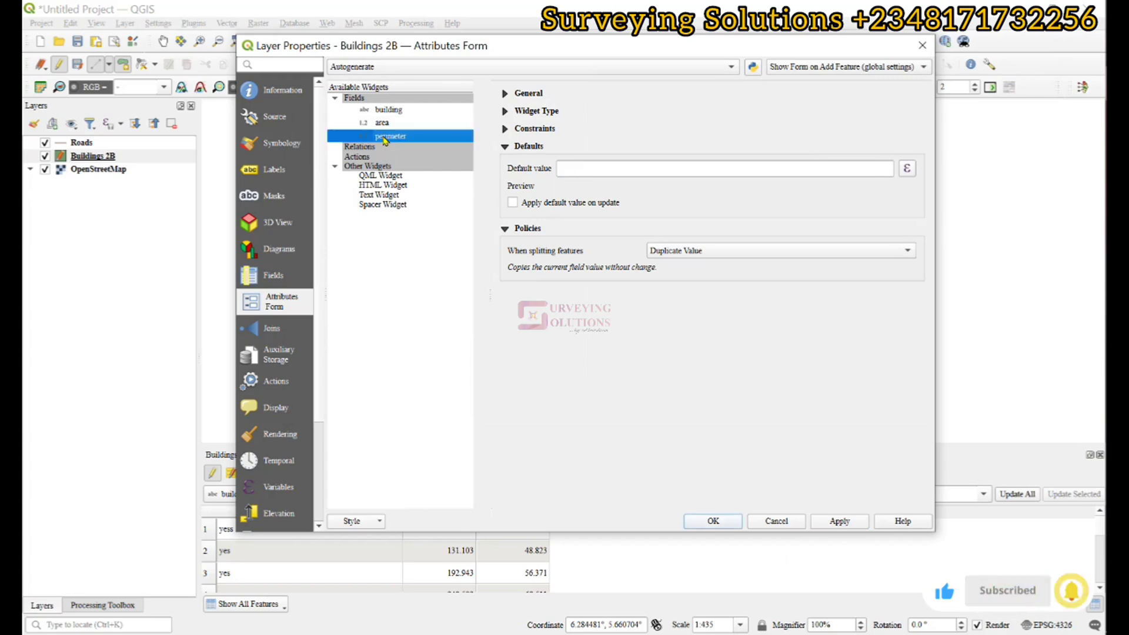
{"action": "left_click", "coordinate": [907, 169]}
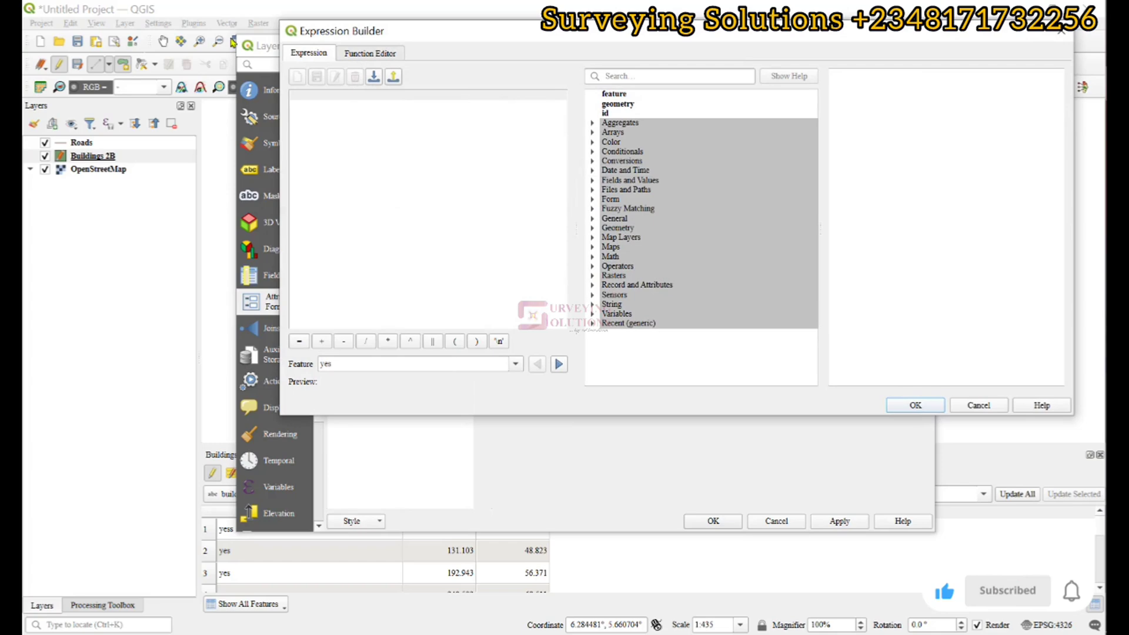
{"action": "left_click", "coordinate": [649, 76]}
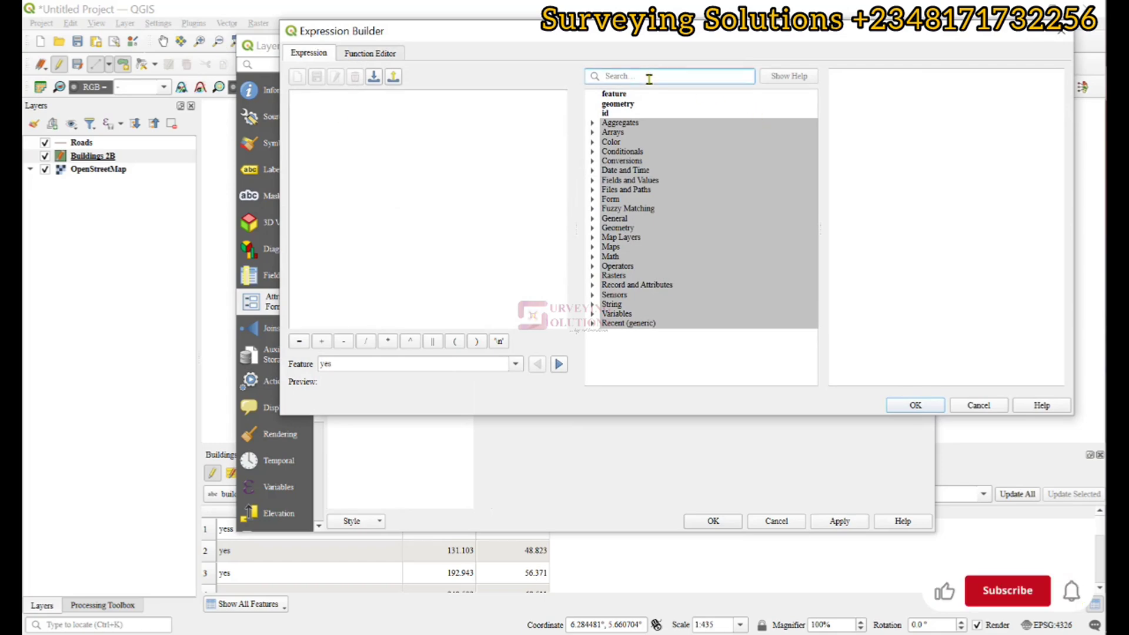
{"action": "type", "text": "perimet"}
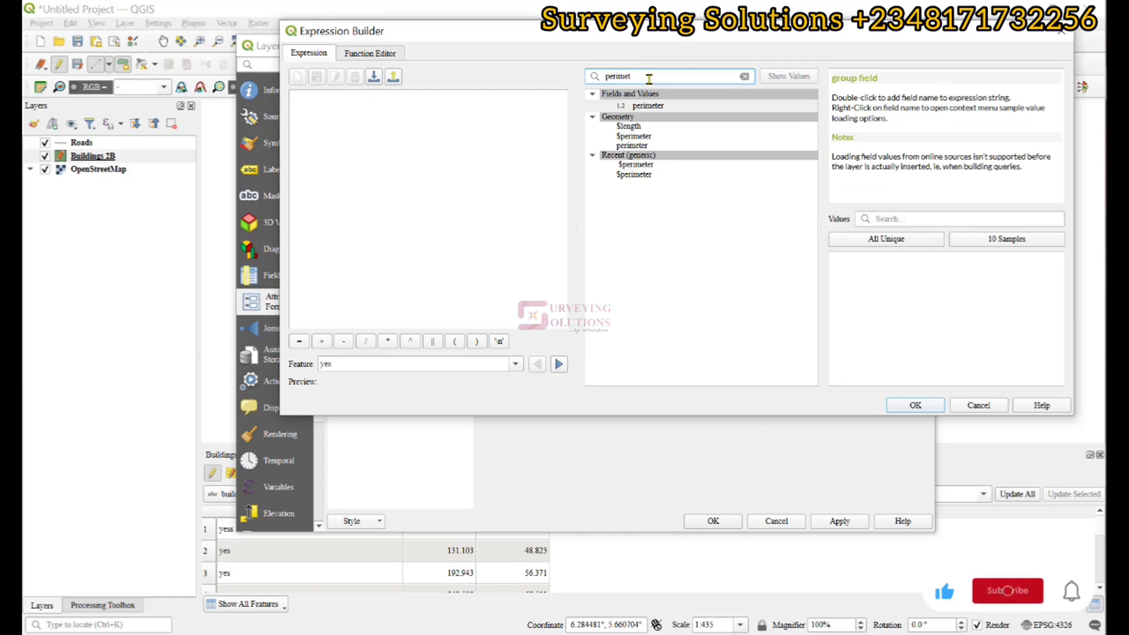
{"action": "double_click", "coordinate": [633, 136]}
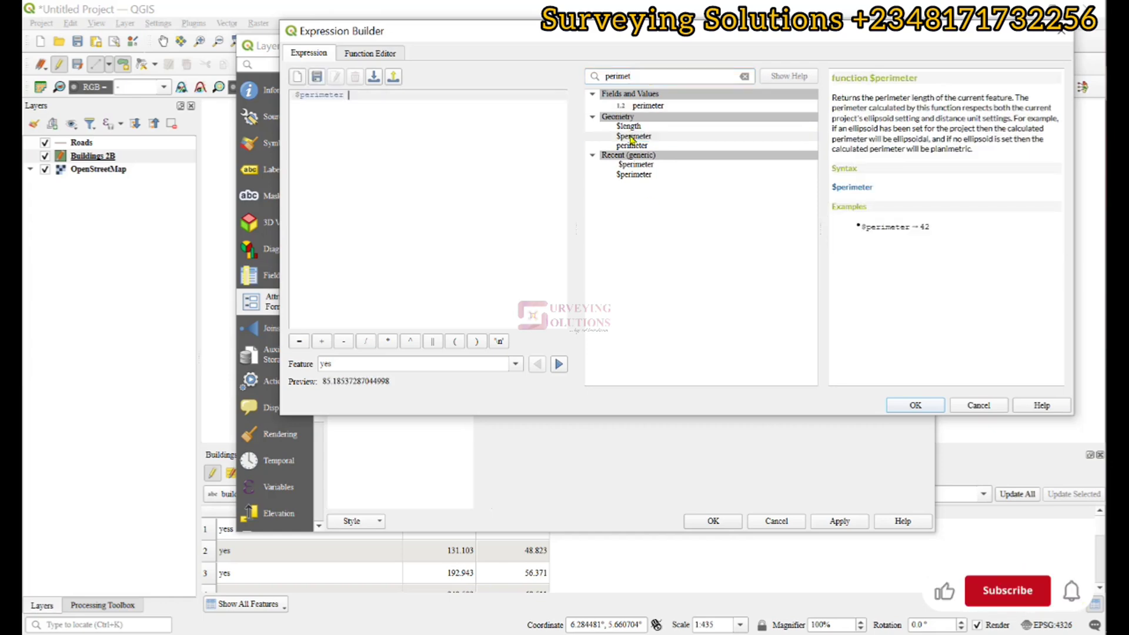
{"action": "left_click", "coordinate": [915, 405]}
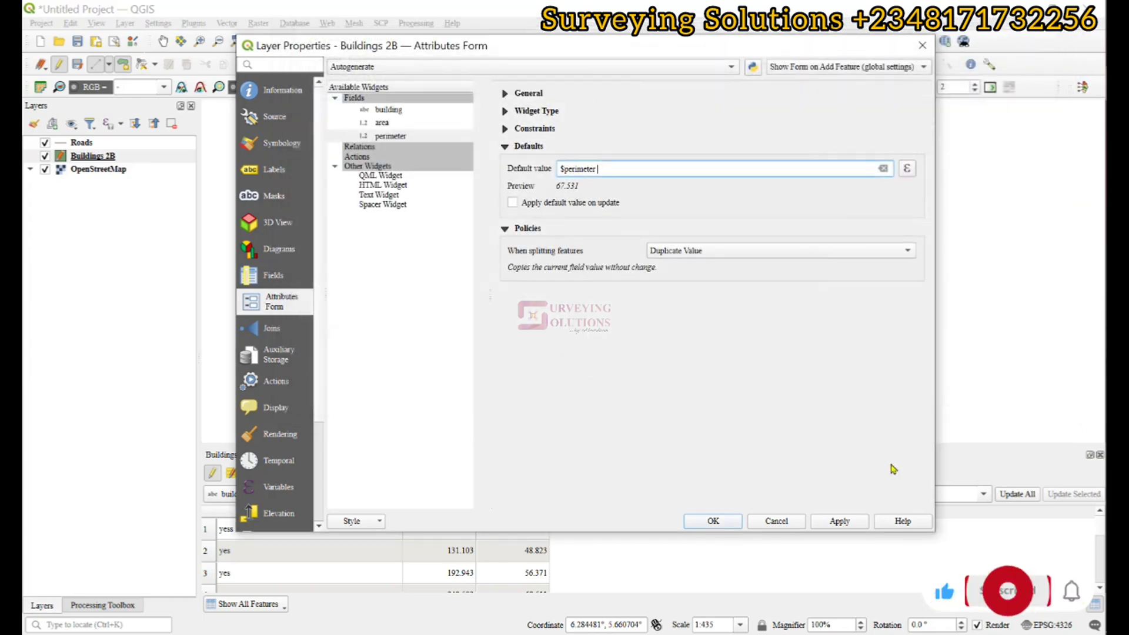
{"action": "left_click", "coordinate": [847, 522]}
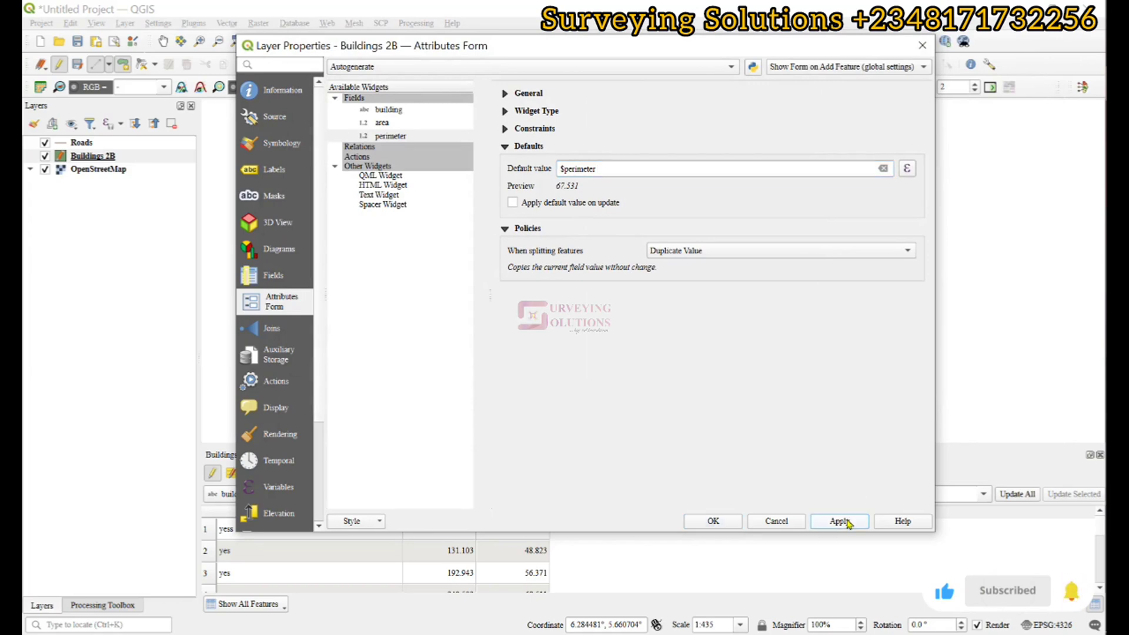
{"action": "left_click", "coordinate": [713, 521]}
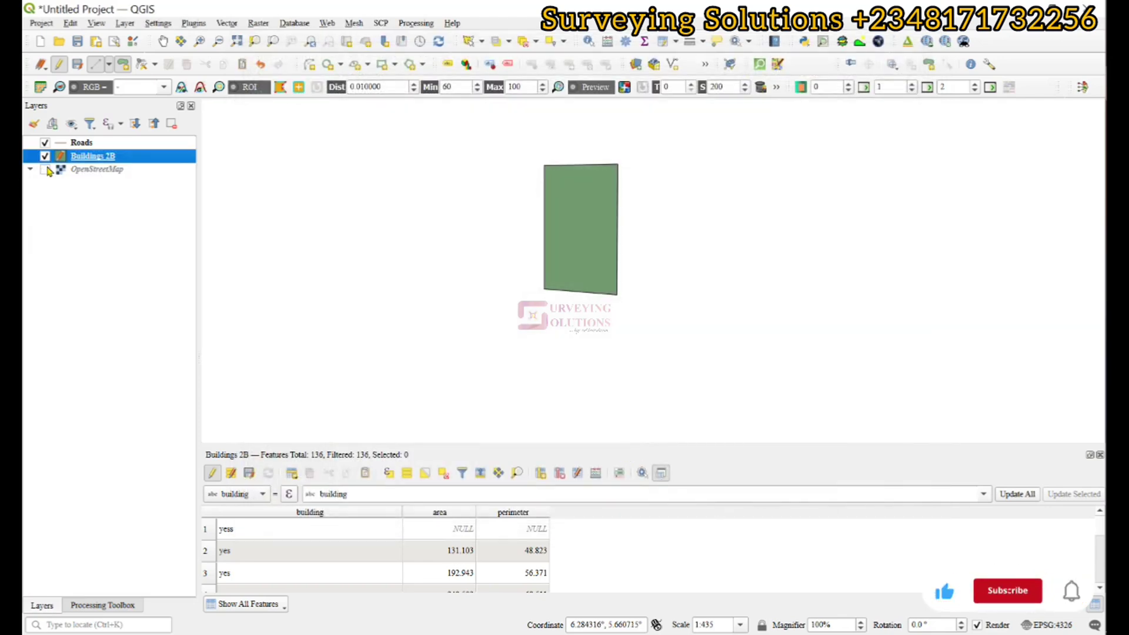
Move to another group of buildings and trace a polygon whose form auto-fills area 183.399 and perimeter 57.290
{"action": "scroll", "coordinate": [444, 220], "scroll_direction": "down", "scroll_amount": 1}
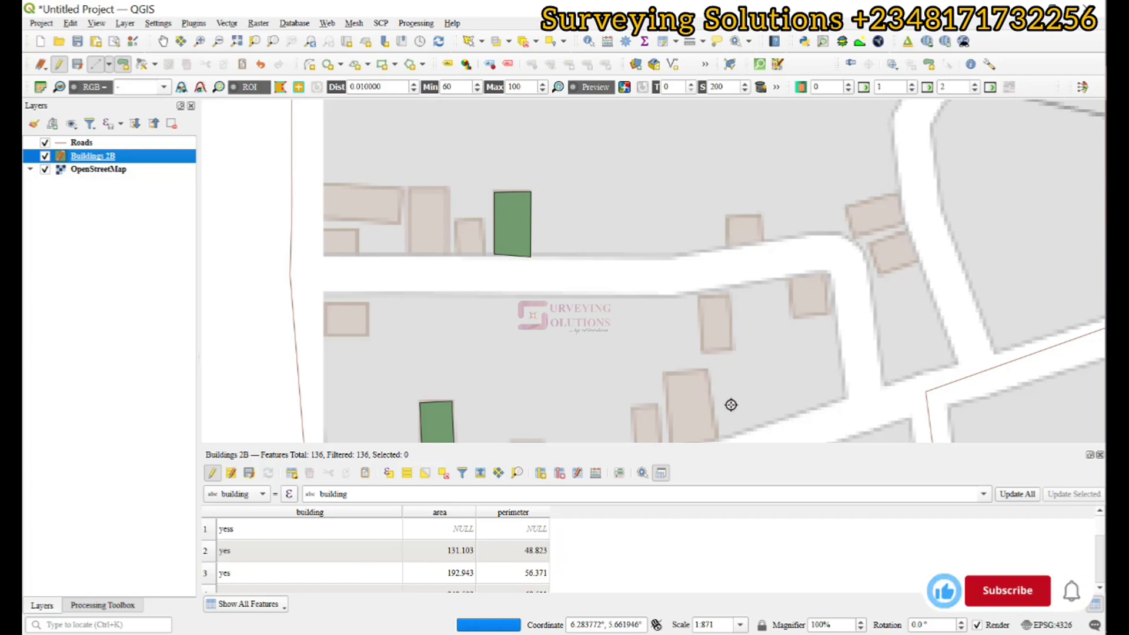
{"action": "scroll", "coordinate": [730, 403], "scroll_direction": "down", "scroll_amount": 1}
{"action": "left_click_drag", "start_coordinate": [731, 403], "coordinate": [698, 252]}
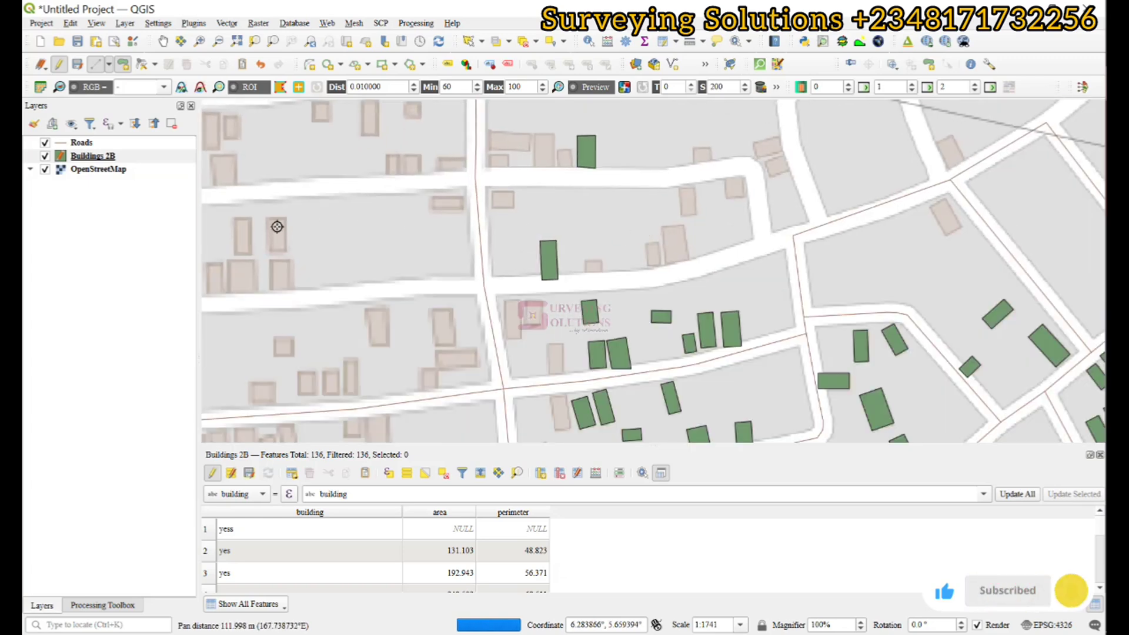
{"action": "scroll", "coordinate": [689, 180], "scroll_direction": "up", "scroll_amount": 1}
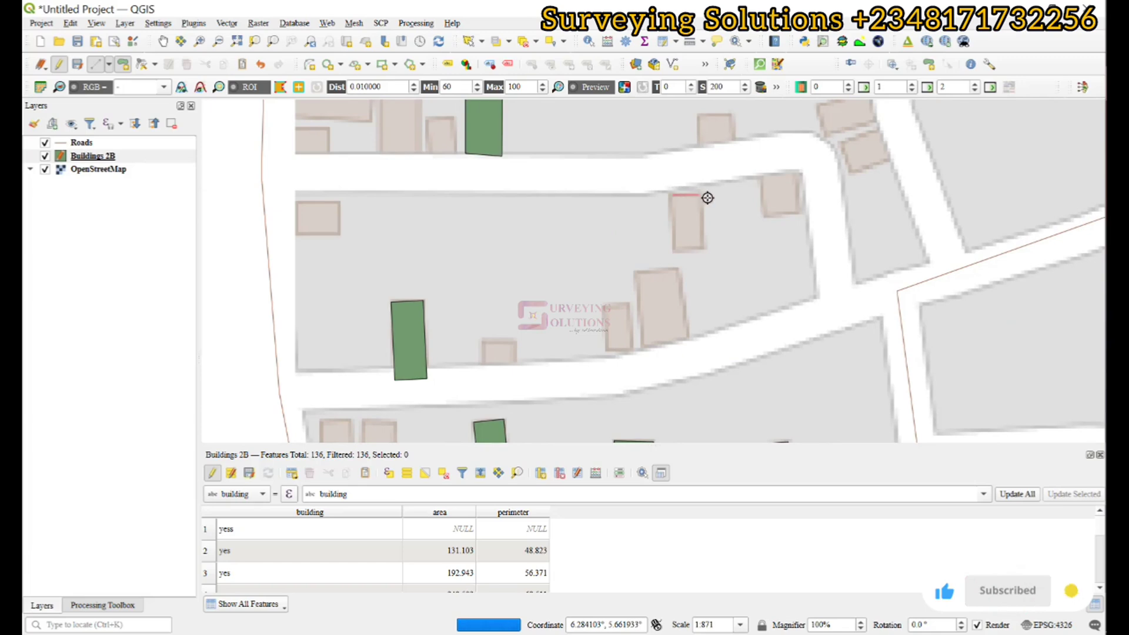
{"action": "left_click", "coordinate": [700, 194]}
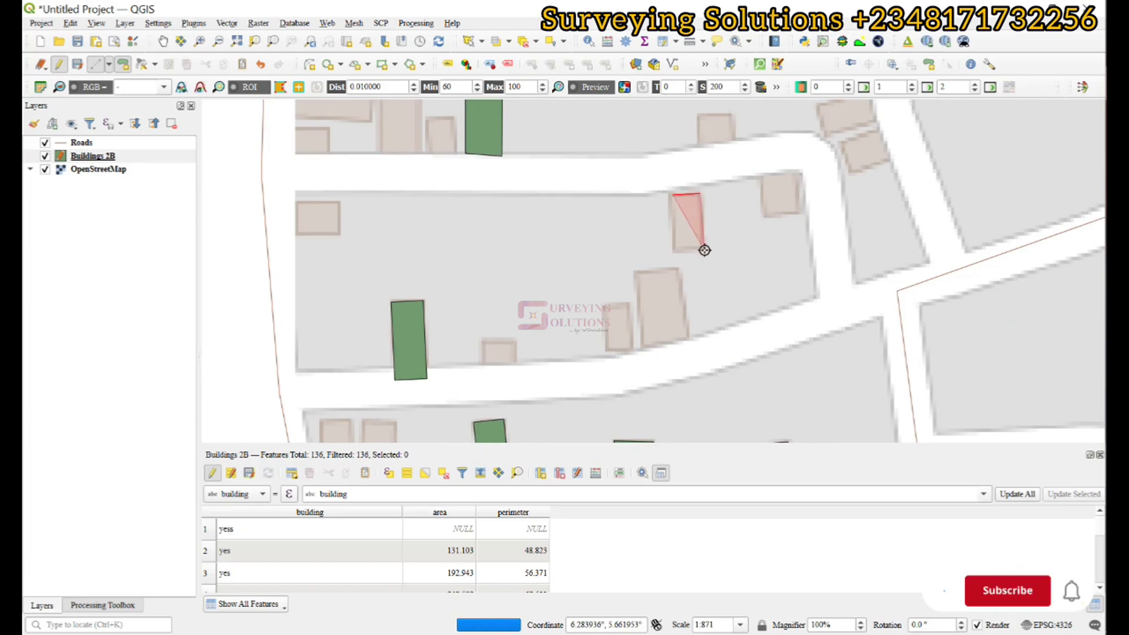
{"action": "left_click", "coordinate": [704, 250]}
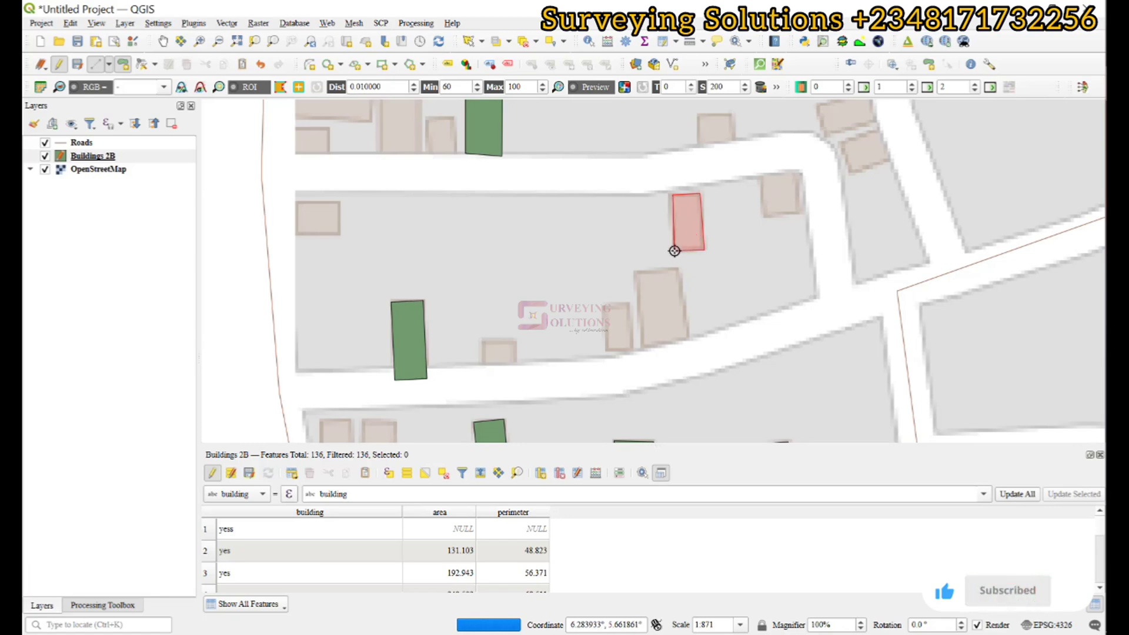
{"action": "right_click", "coordinate": [675, 251]}
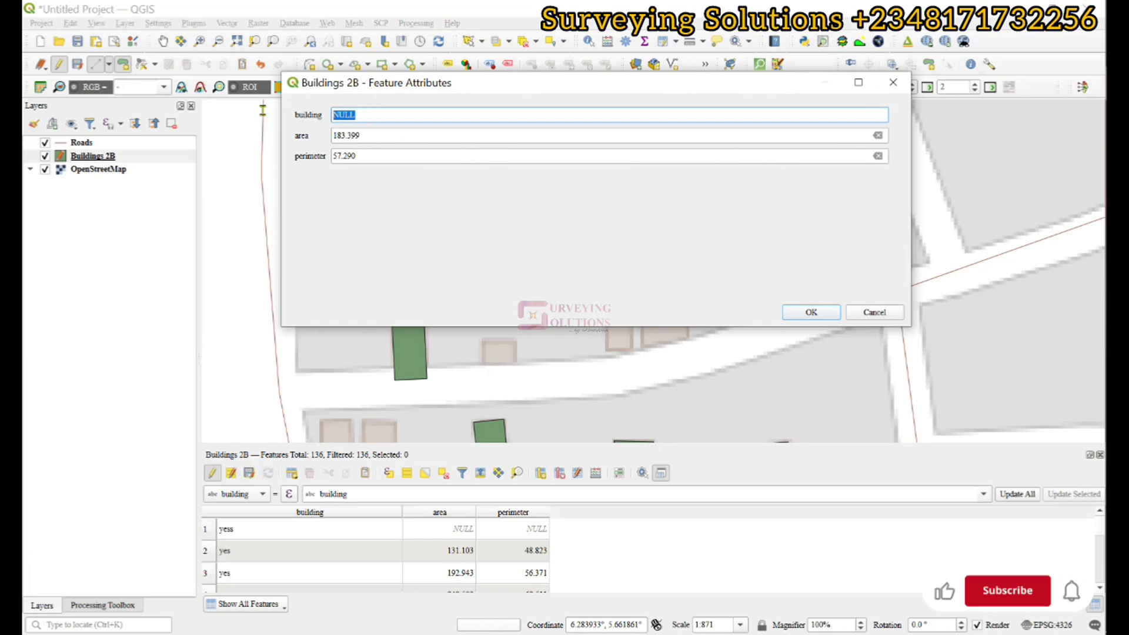
Finish the first building as 'yess' and outline a second four-corner building polygon
{"action": "type", "text": "ess"}
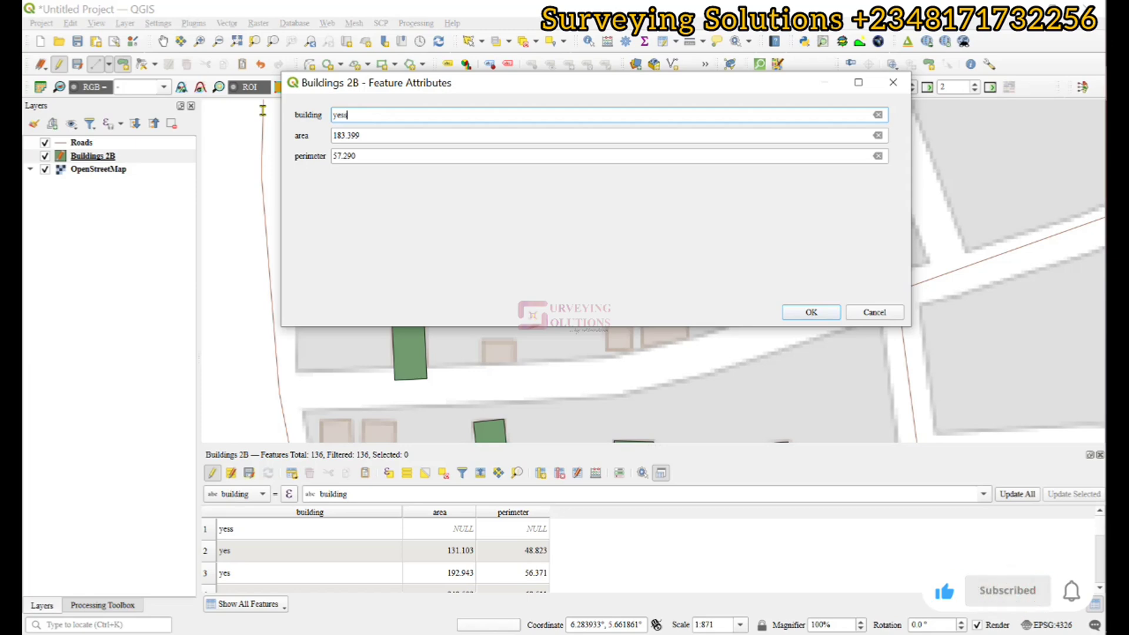
{"action": "left_click", "coordinate": [811, 307]}
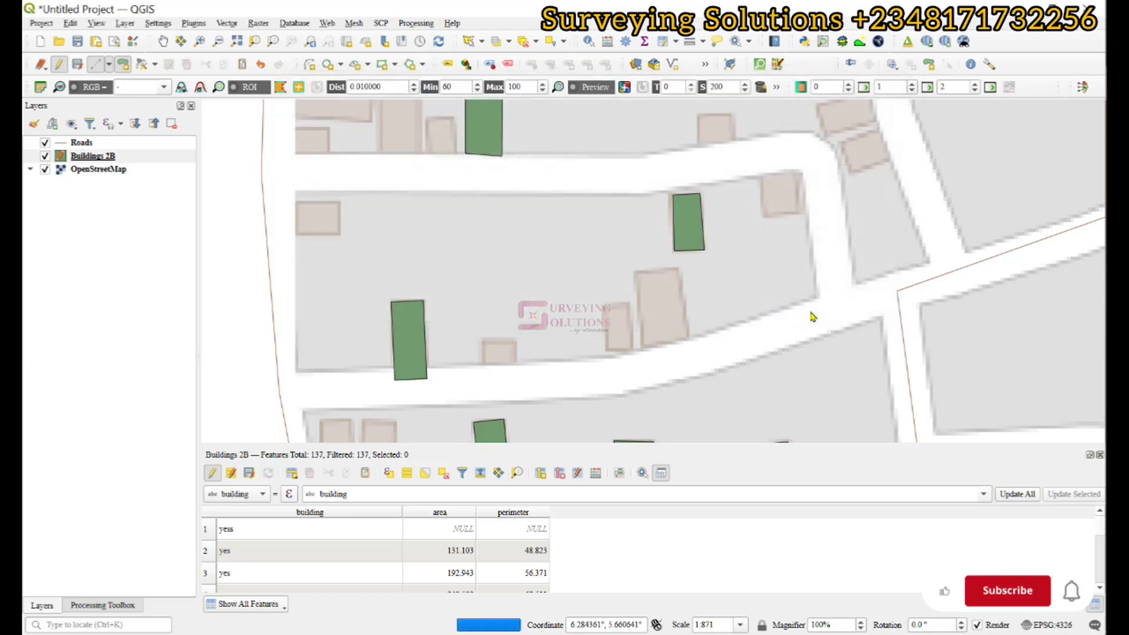
{"action": "left_click", "coordinate": [633, 271]}
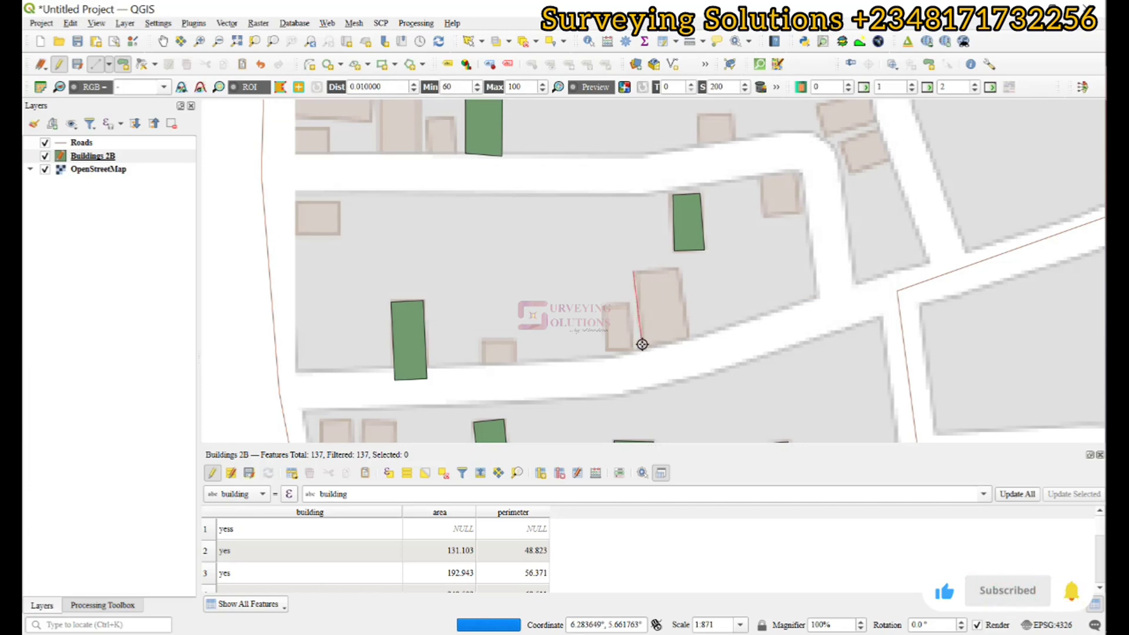
{"action": "left_click", "coordinate": [642, 344]}
{"action": "left_click", "coordinate": [691, 339]}
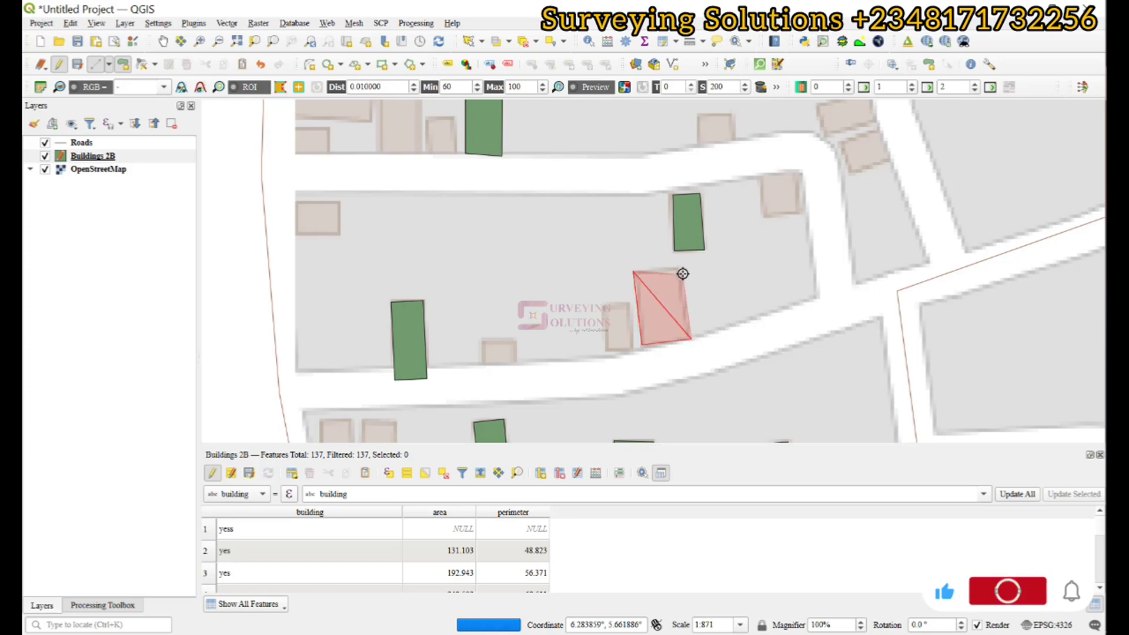
{"action": "left_click", "coordinate": [678, 266]}
{"action": "right_click", "coordinate": [679, 267]}
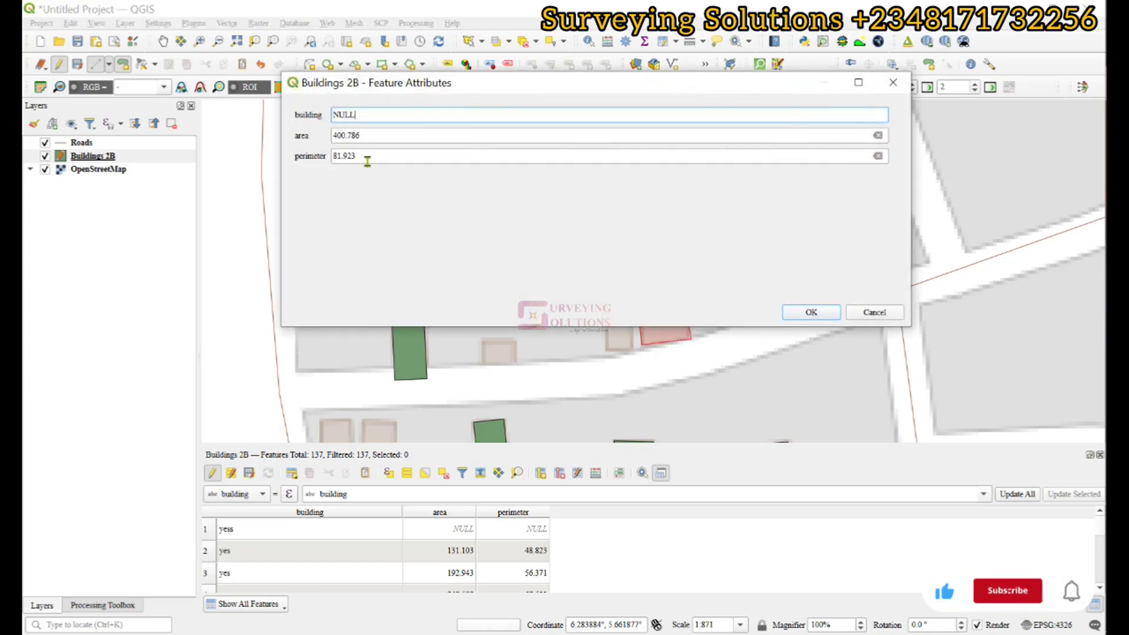
Mark the second building 'yess' (area 400.786, perimeter 81.923) and save the Buildings 2B edits
{"action": "double_click", "coordinate": [371, 114]}
{"action": "type", "text": "yess"}
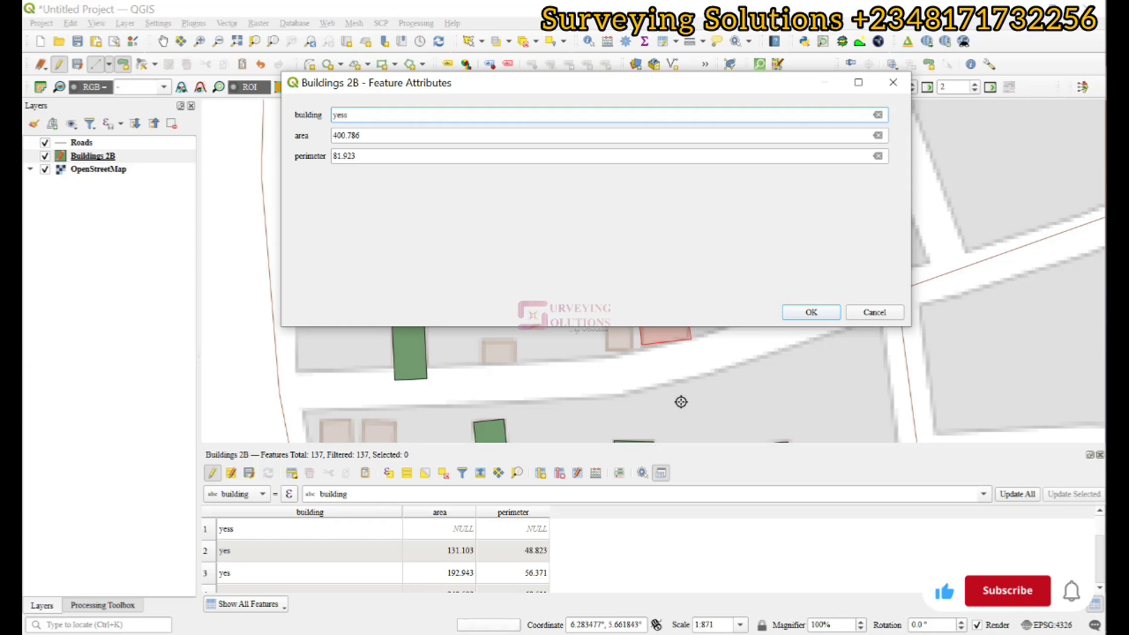
{"action": "left_click", "coordinate": [811, 310]}
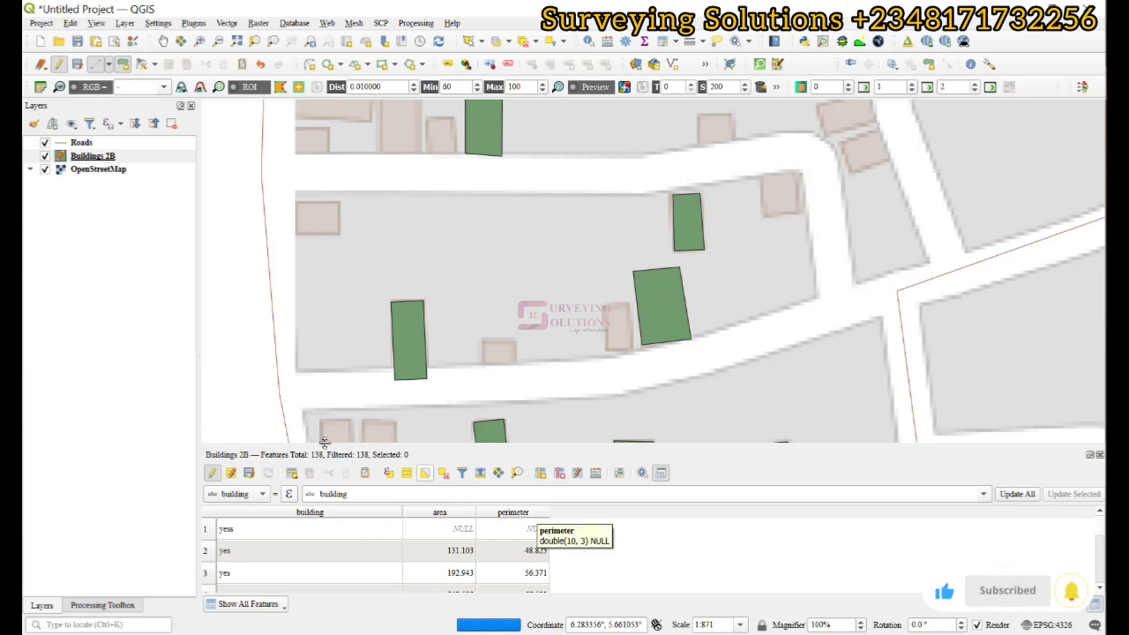
{"action": "left_click", "coordinate": [248, 472]}
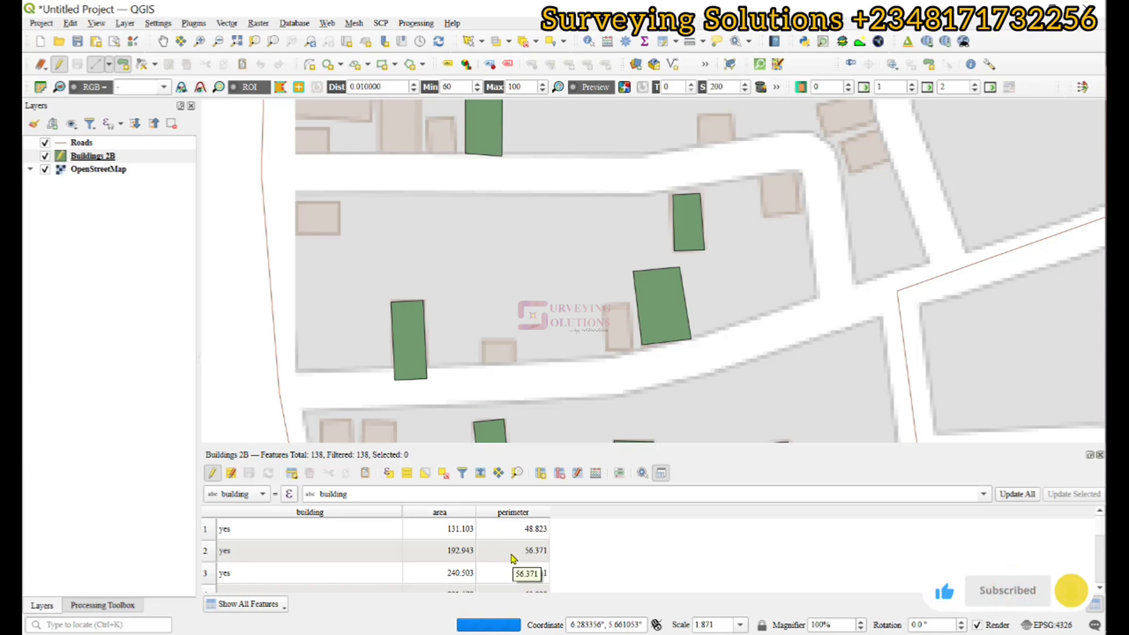
Open the Roads attribute table and turn on editing
{"action": "left_click", "coordinate": [61, 143]}
{"action": "right_click", "coordinate": [62, 143]}
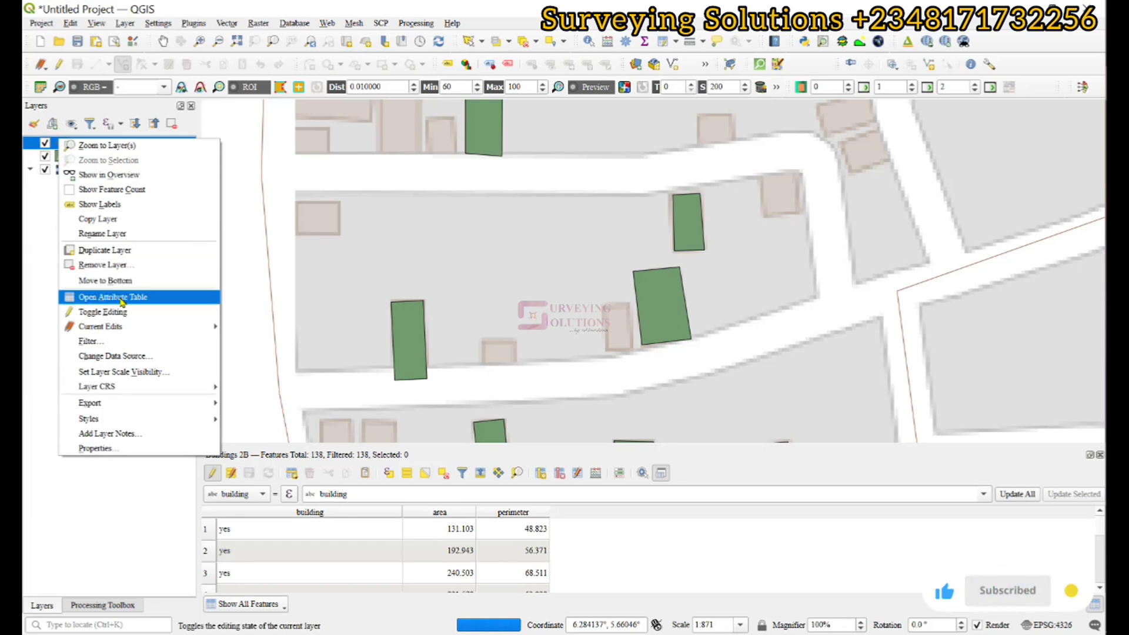
{"action": "left_click", "coordinate": [120, 299]}
{"action": "left_click", "coordinate": [31, 32]}
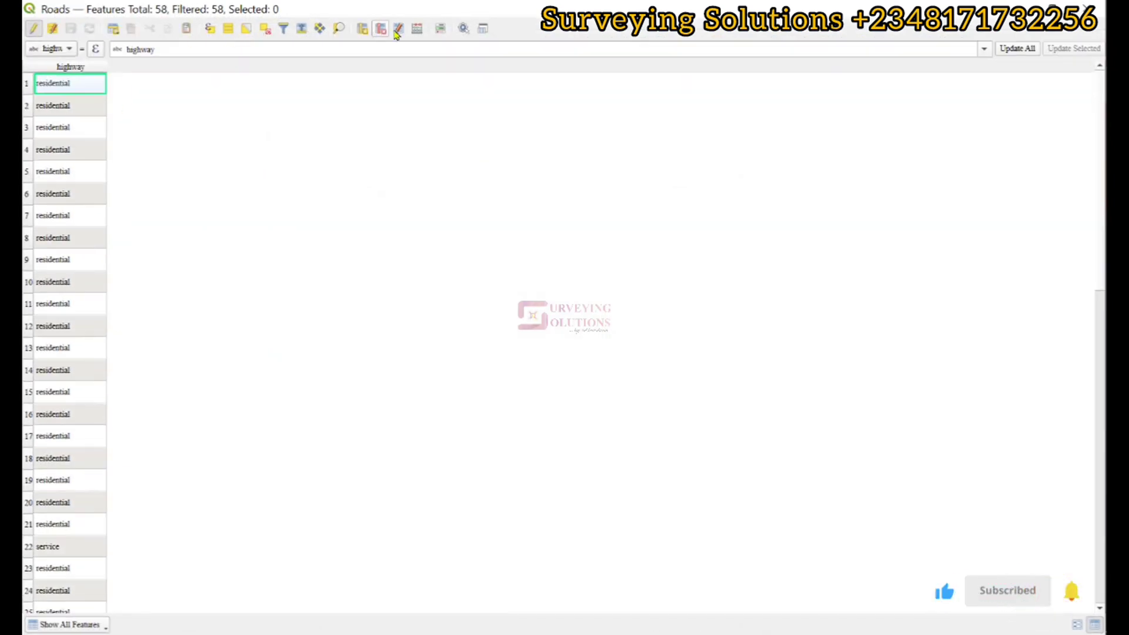
Add a new Decimal number (real) field named length to Roads
{"action": "left_click", "coordinate": [362, 30]}
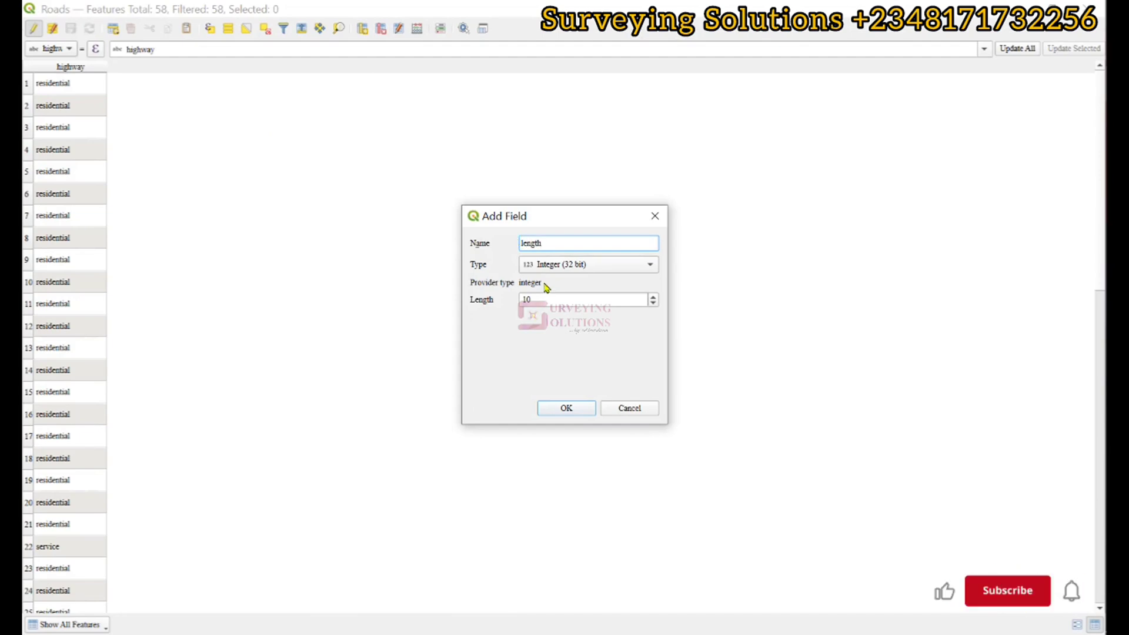
{"action": "left_click", "coordinate": [566, 265]}
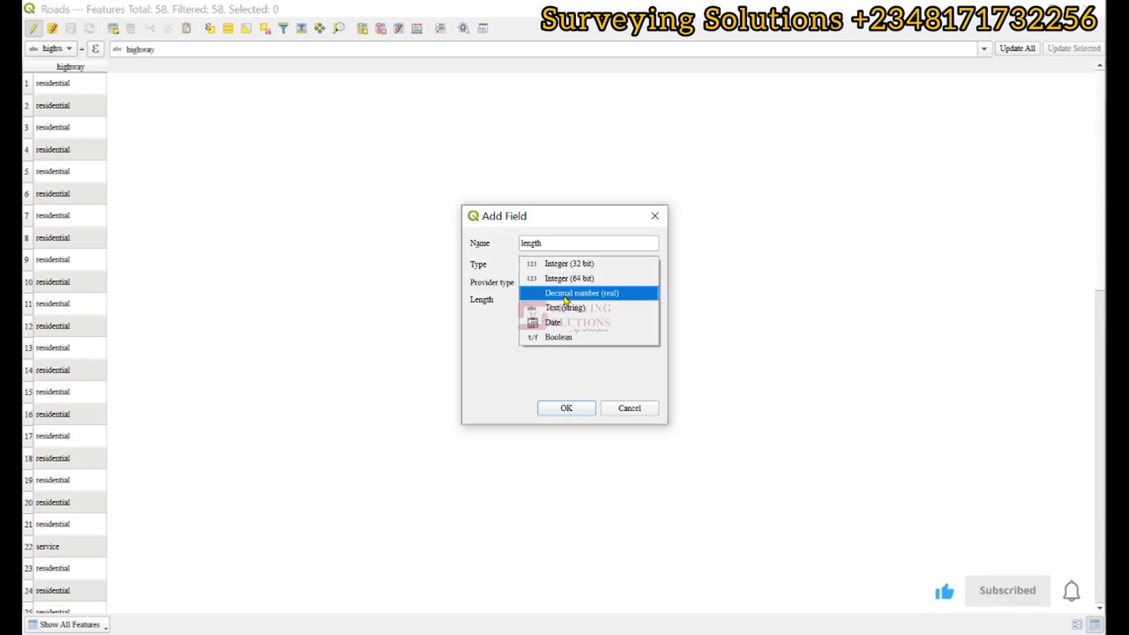
{"action": "left_click", "coordinate": [565, 294]}
{"action": "left_click", "coordinate": [571, 408]}
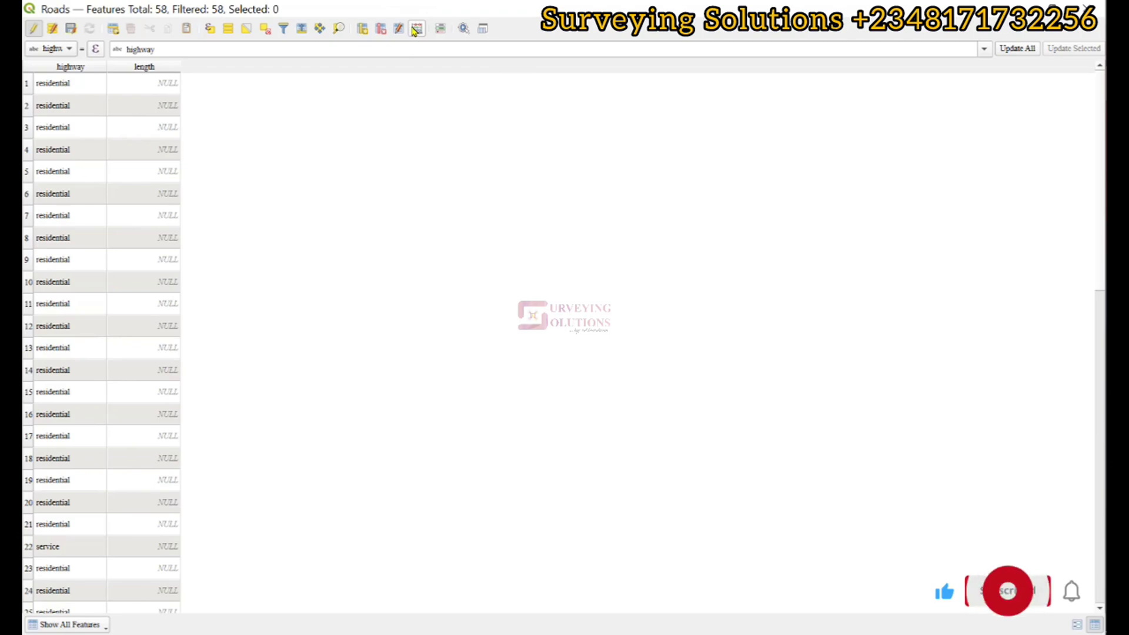
Update the existing length field with $length in the Field Calculator, then save the Roads edits
{"action": "left_click", "coordinate": [417, 28]}
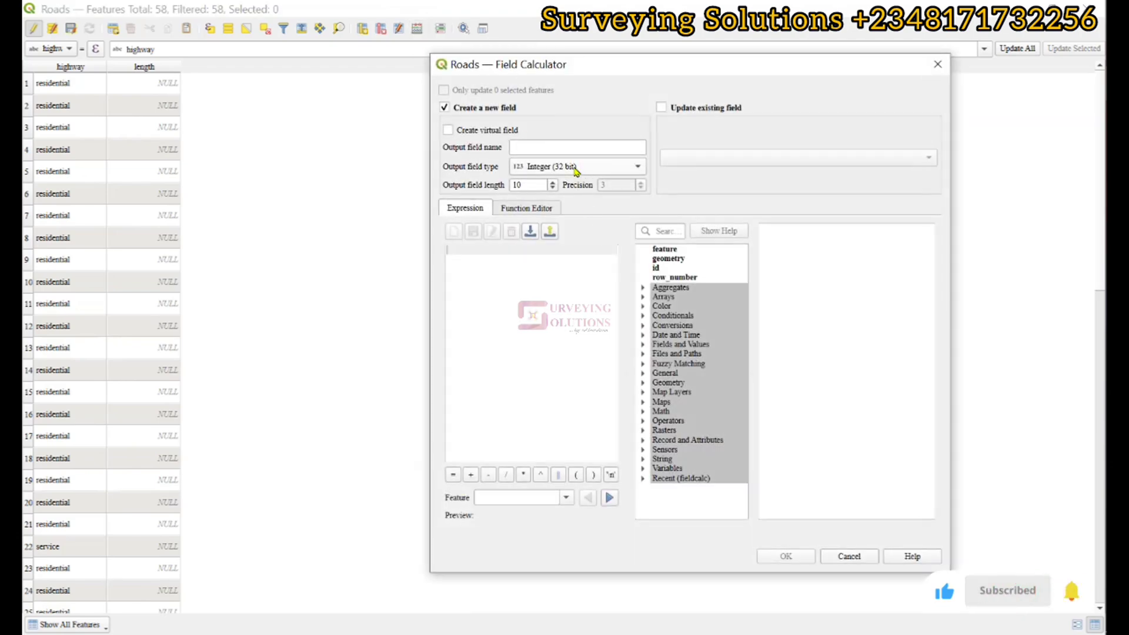
{"action": "left_click", "coordinate": [661, 107]}
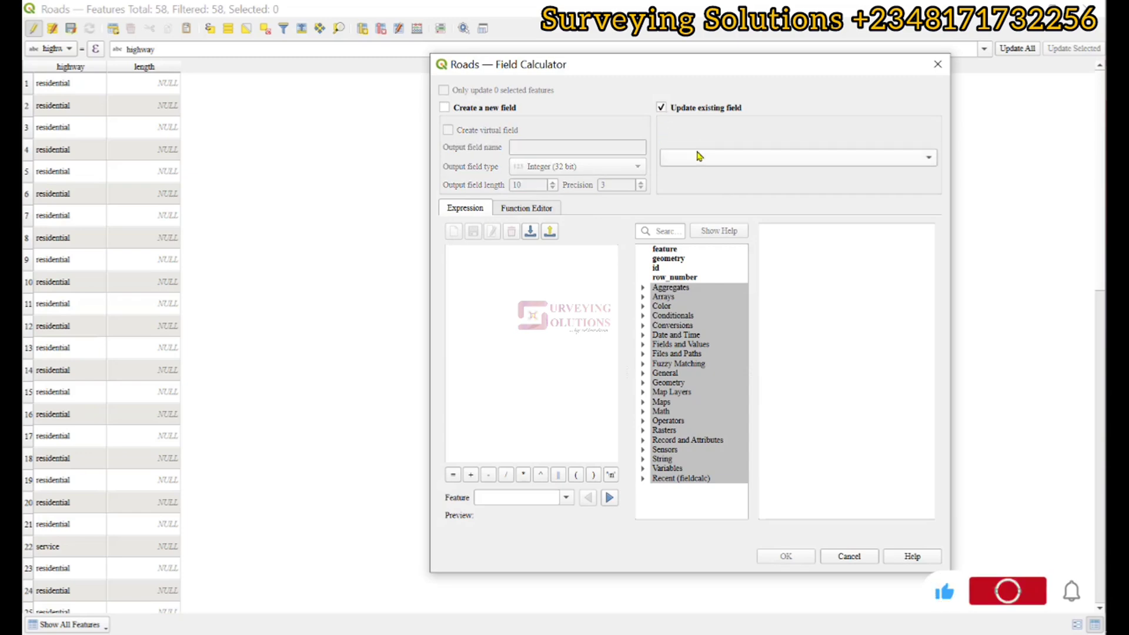
{"action": "left_click", "coordinate": [698, 156]}
{"action": "left_click", "coordinate": [699, 172]}
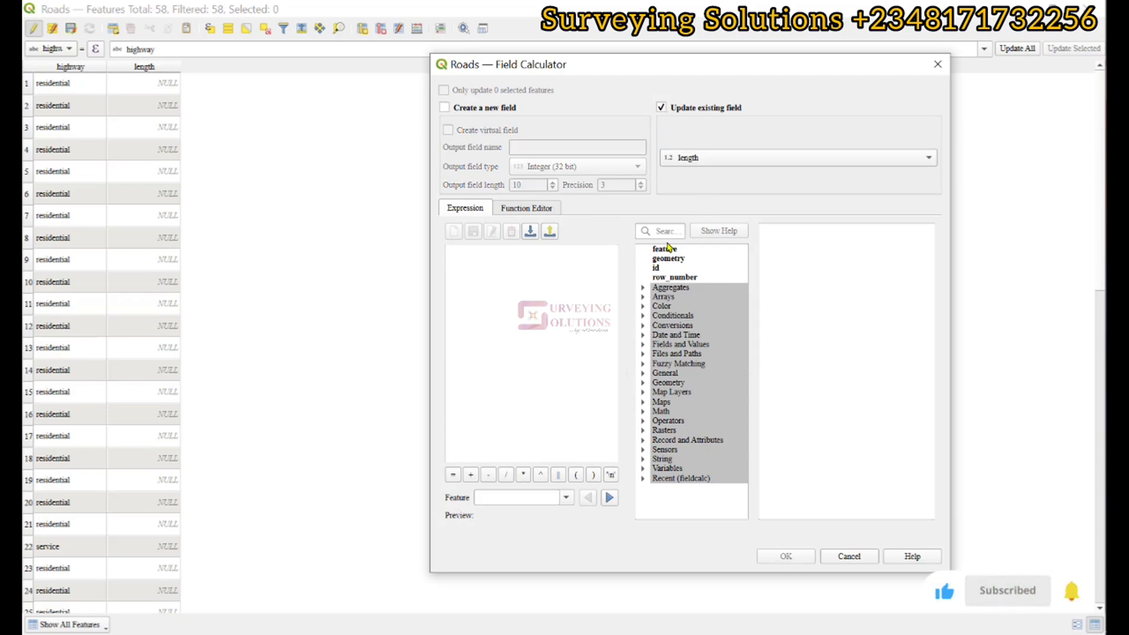
{"action": "type", "text": "length"}
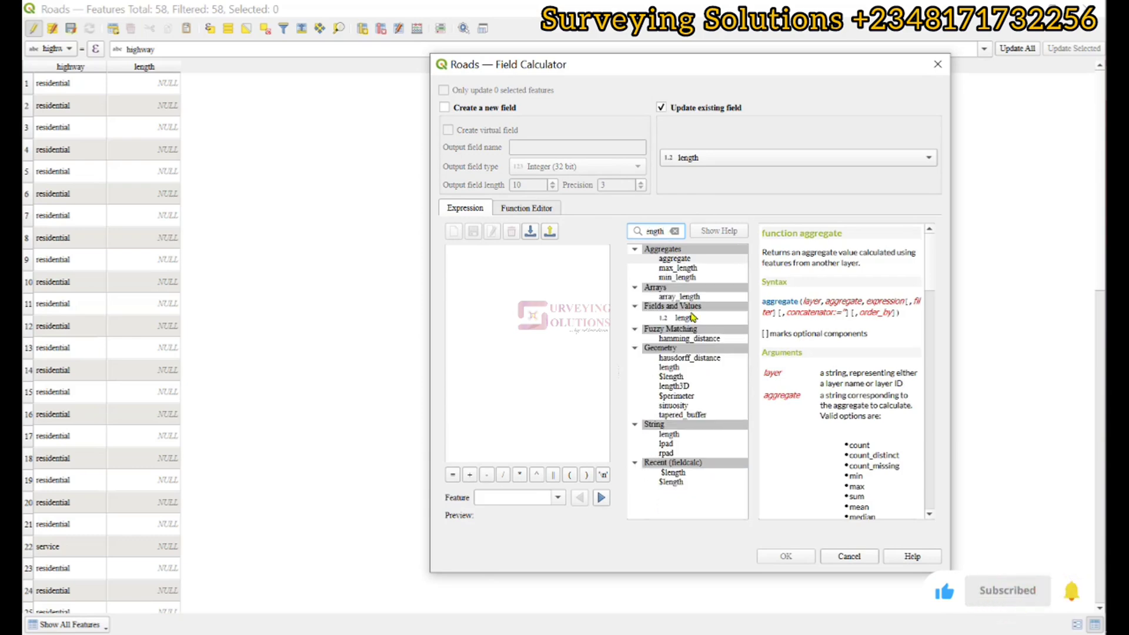
{"action": "double_click", "coordinate": [671, 377]}
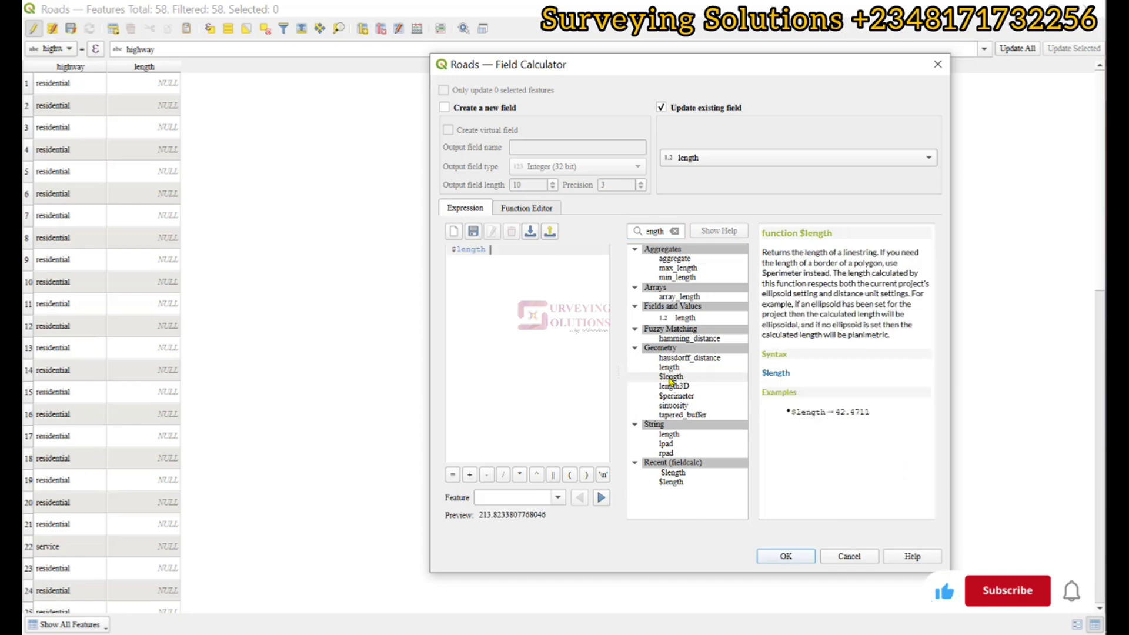
{"action": "left_click", "coordinate": [788, 555]}
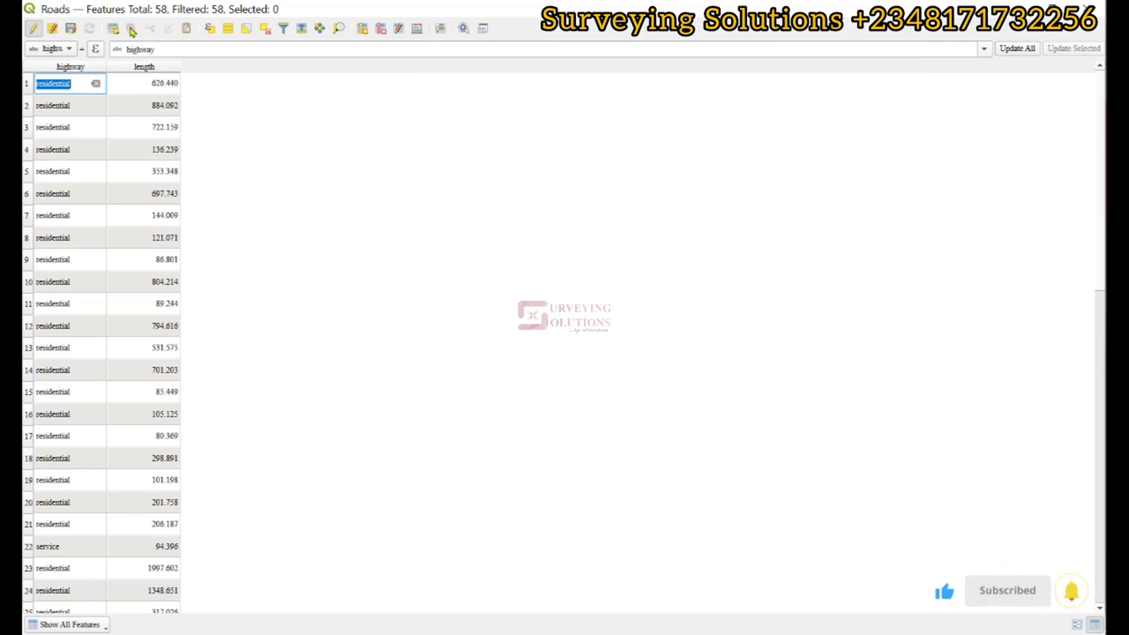
{"action": "left_click", "coordinate": [70, 28]}
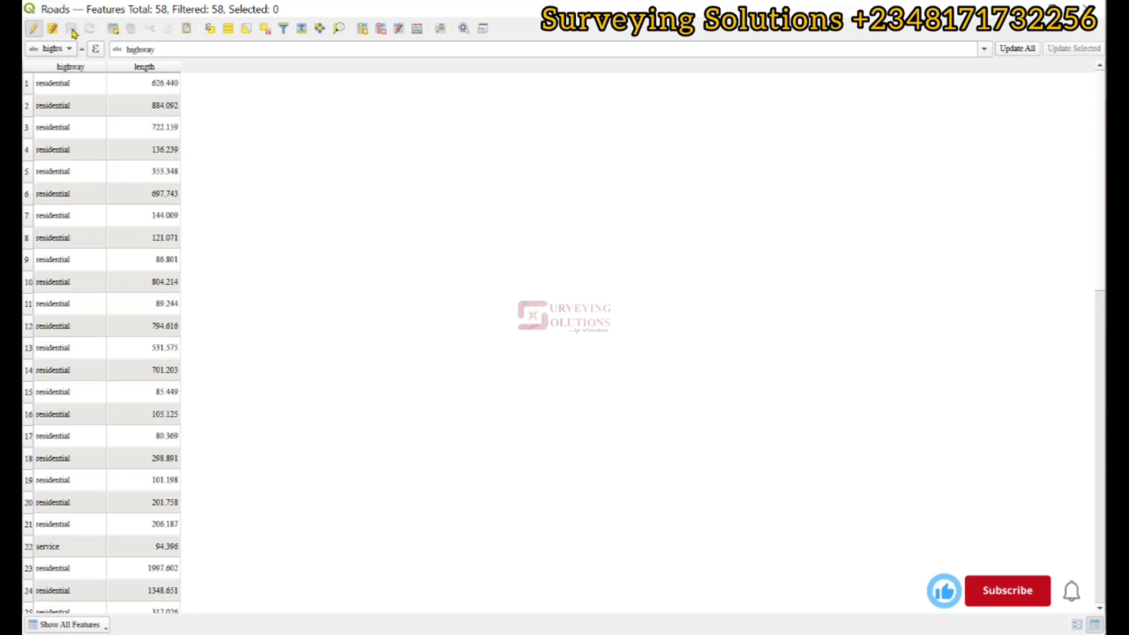
Dock the attribute table and digitize a new road line on the map
{"action": "left_click", "coordinate": [482, 29]}
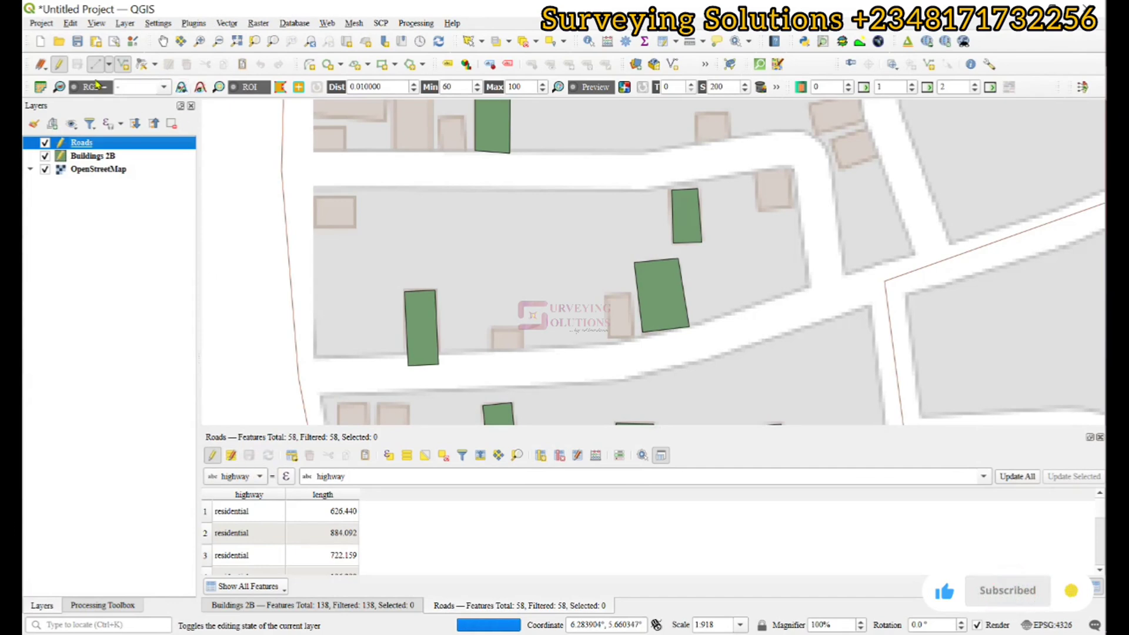
{"action": "left_click", "coordinate": [123, 65]}
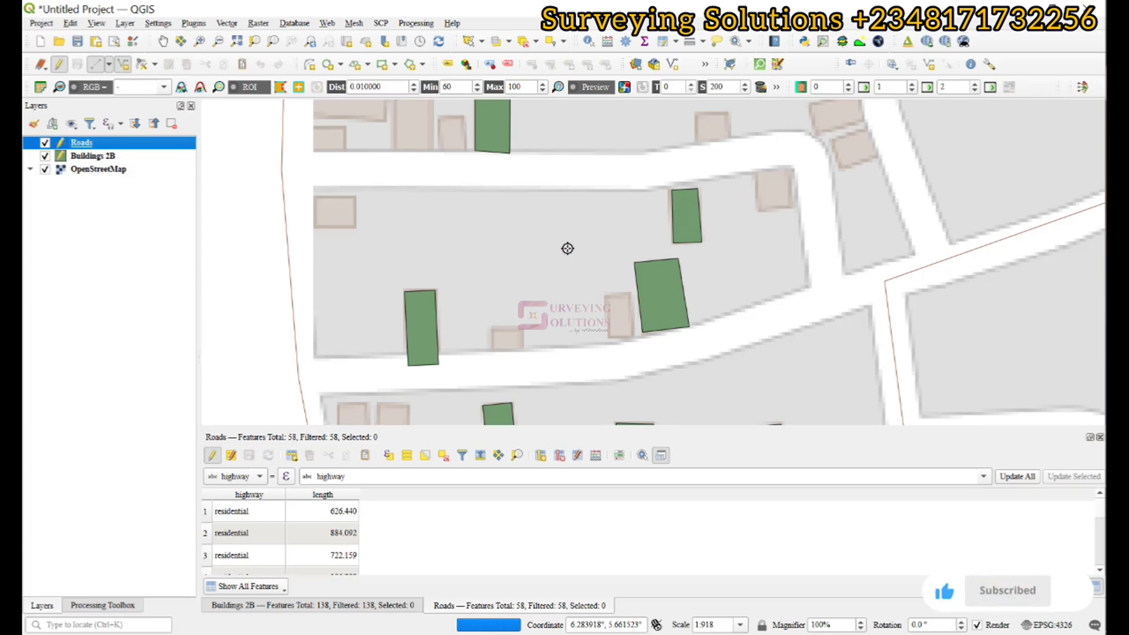
{"action": "scroll", "coordinate": [567, 248], "scroll_direction": "down", "scroll_amount": 1}
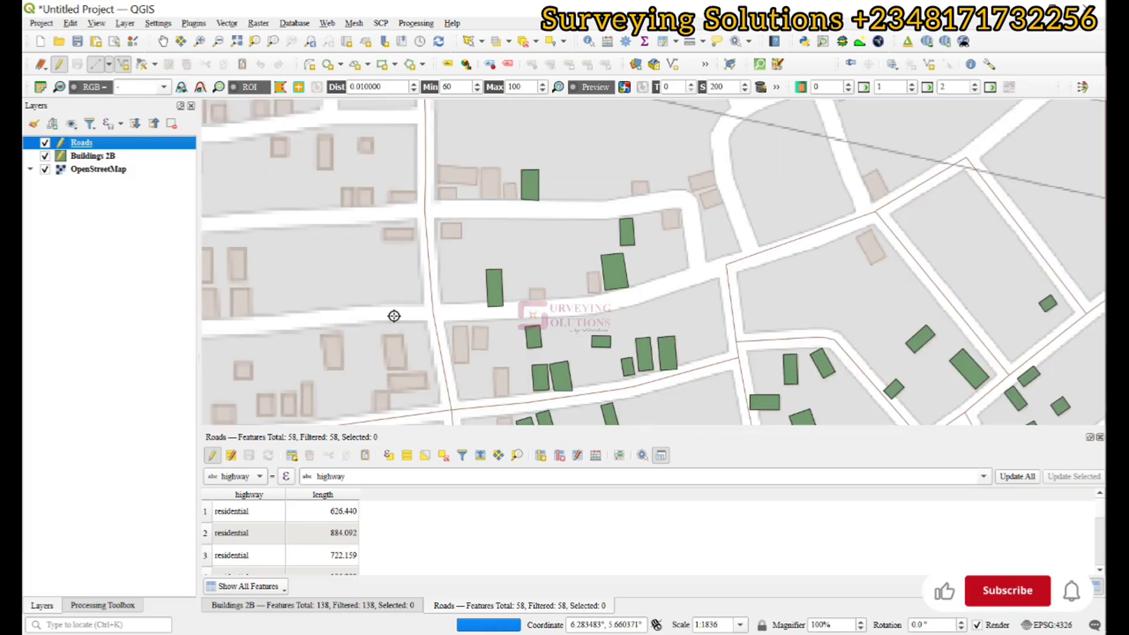
{"action": "left_click", "coordinate": [508, 319]}
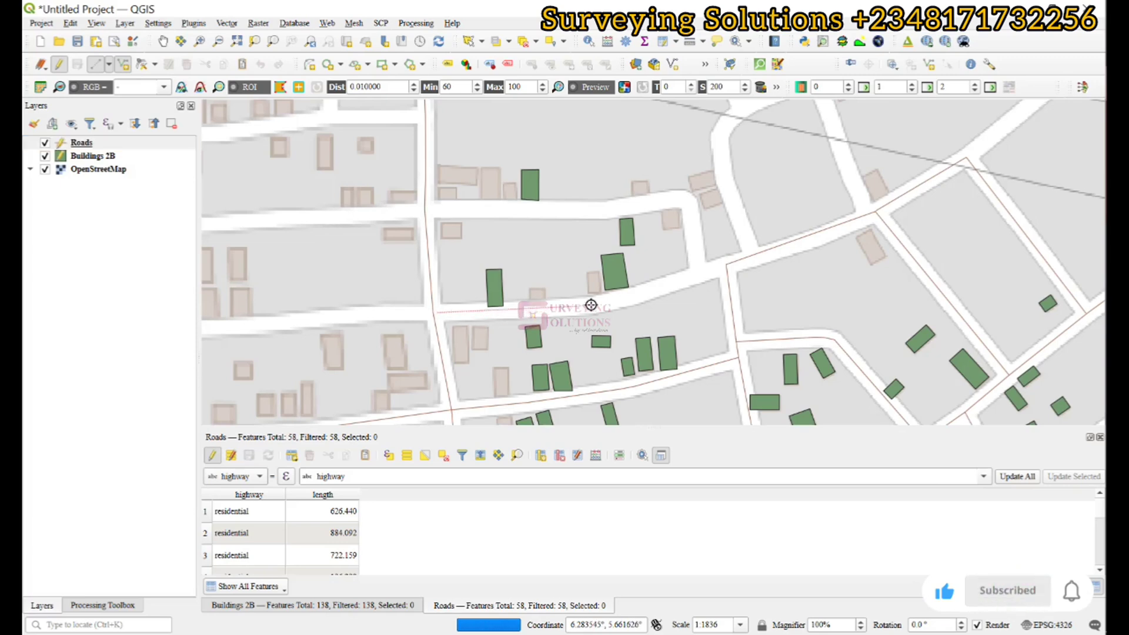
{"action": "right_click", "coordinate": [725, 265]}
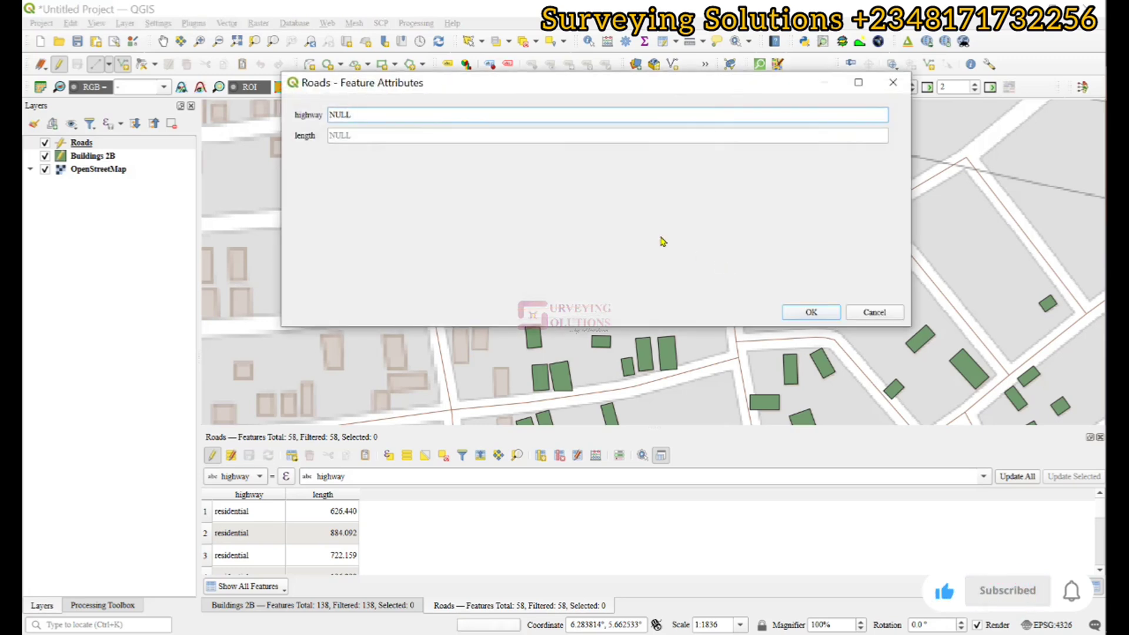
Set the new road's highway value to 'yess' and confirm it
{"action": "double_click", "coordinate": [353, 114]}
{"action": "type", "text": "y"}
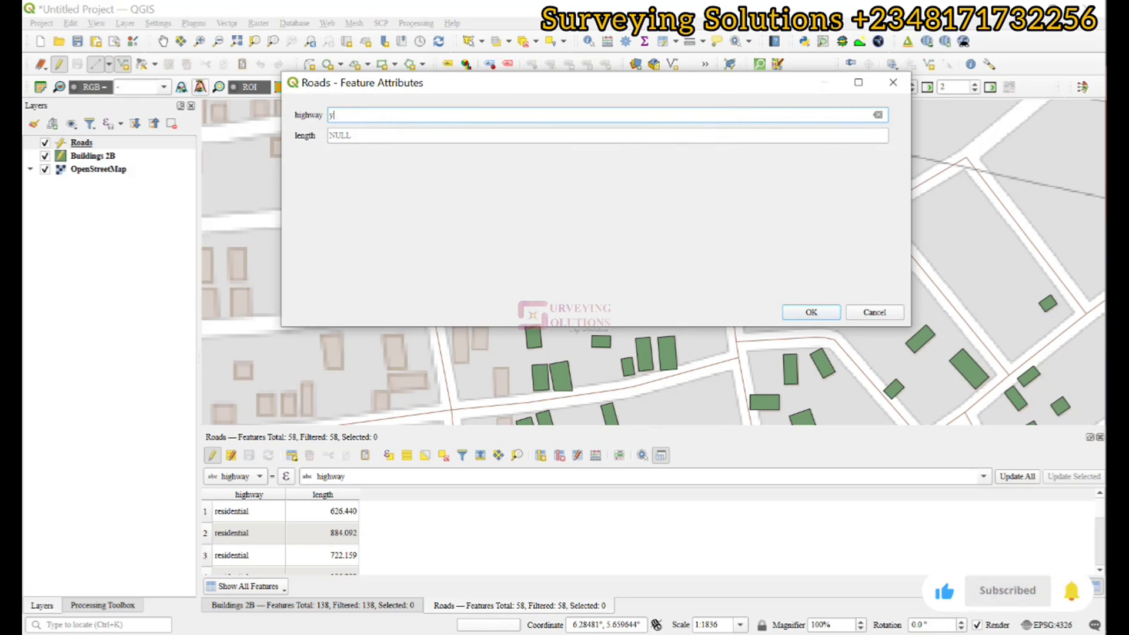
{"action": "type", "text": "es"}
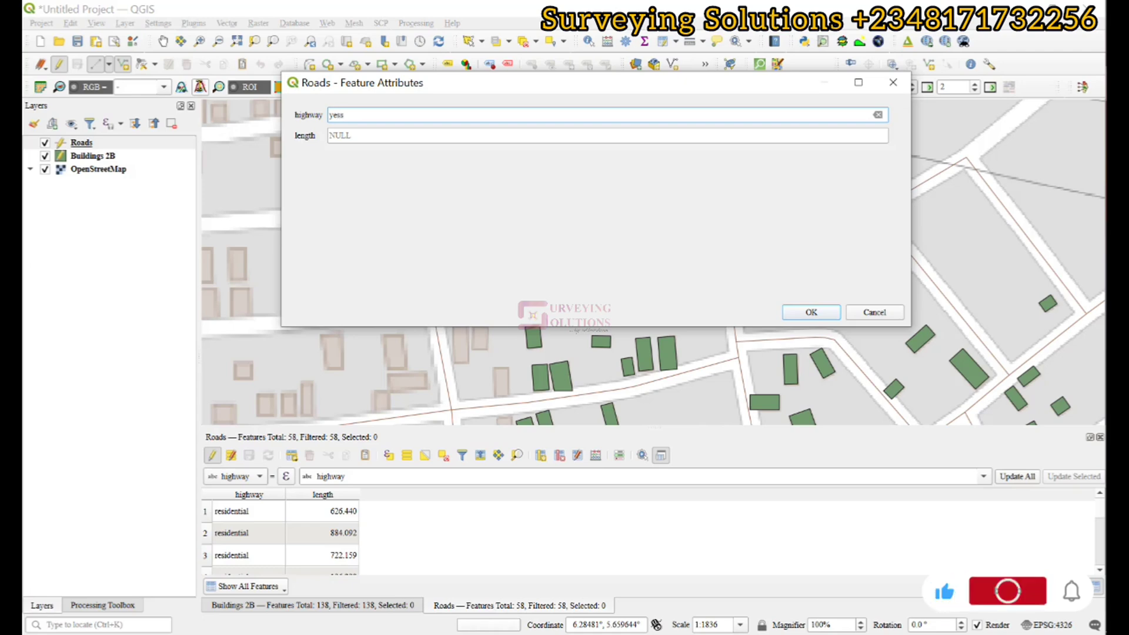
{"action": "type", "text": "s"}
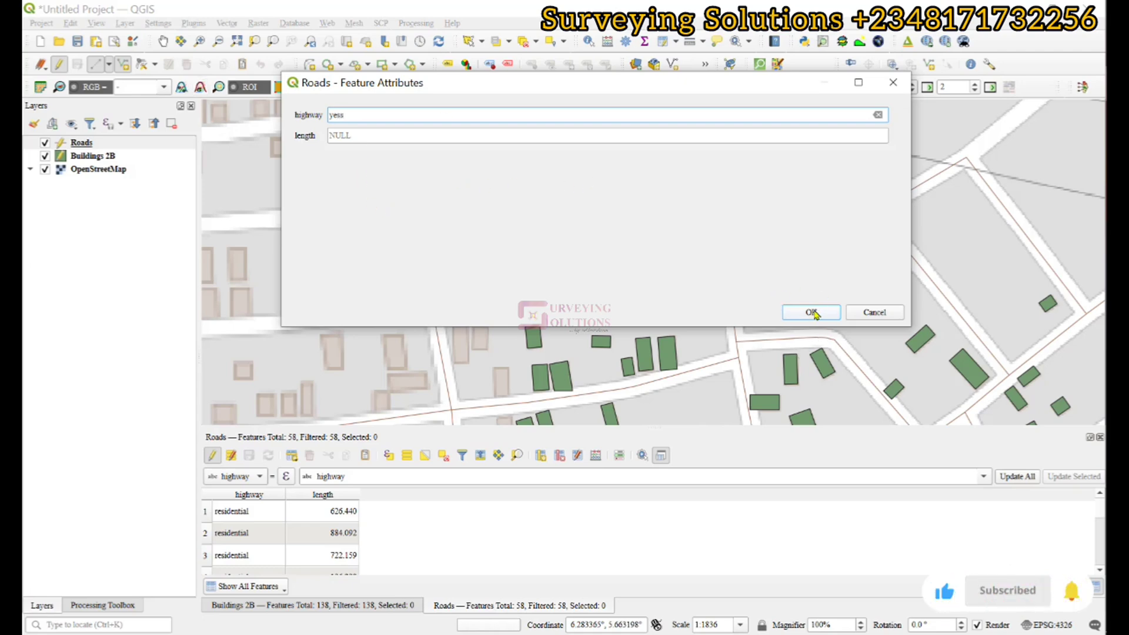
{"action": "left_click", "coordinate": [812, 313]}
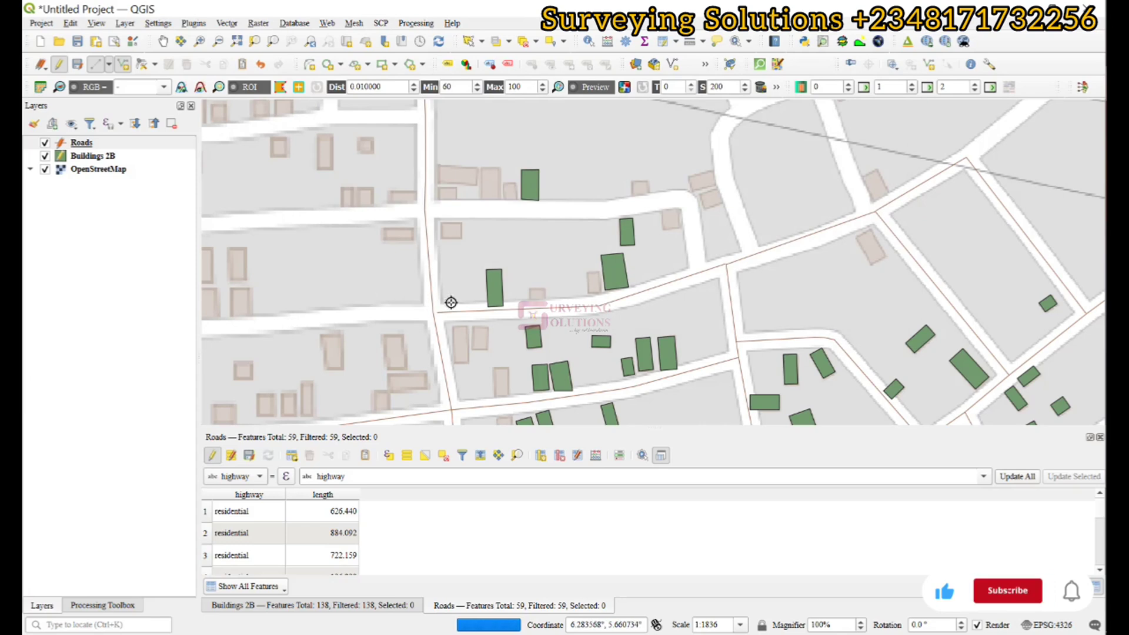
In Roads properties Attributes Form, set the length field's default value to $length and apply
{"action": "right_click", "coordinate": [81, 143]}
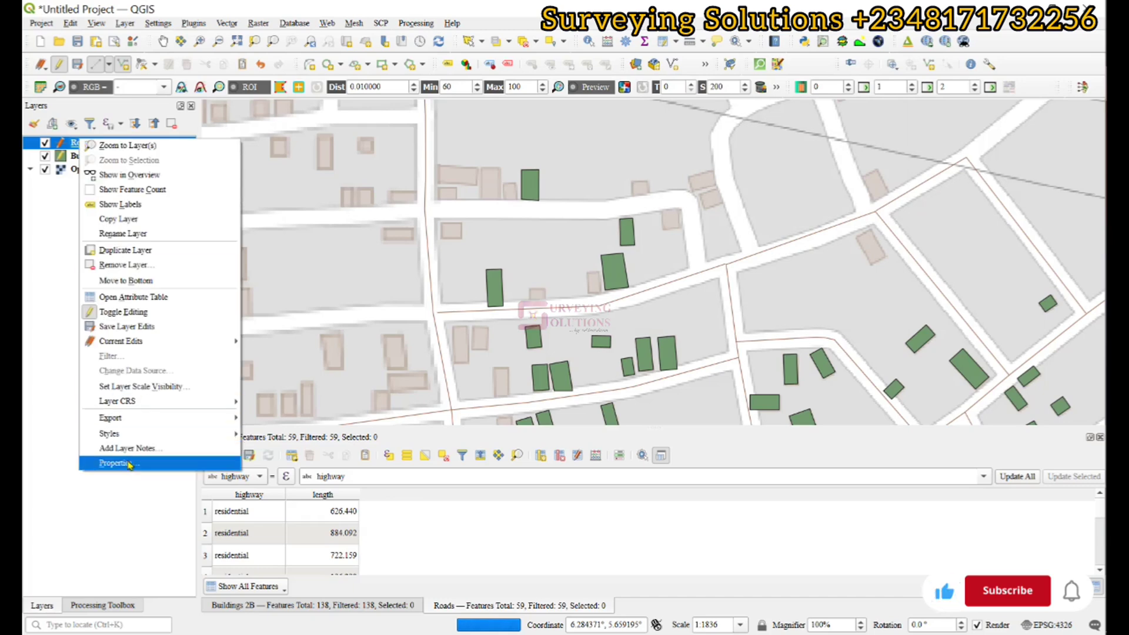
{"action": "left_click", "coordinate": [117, 463]}
{"action": "left_click", "coordinate": [296, 303]}
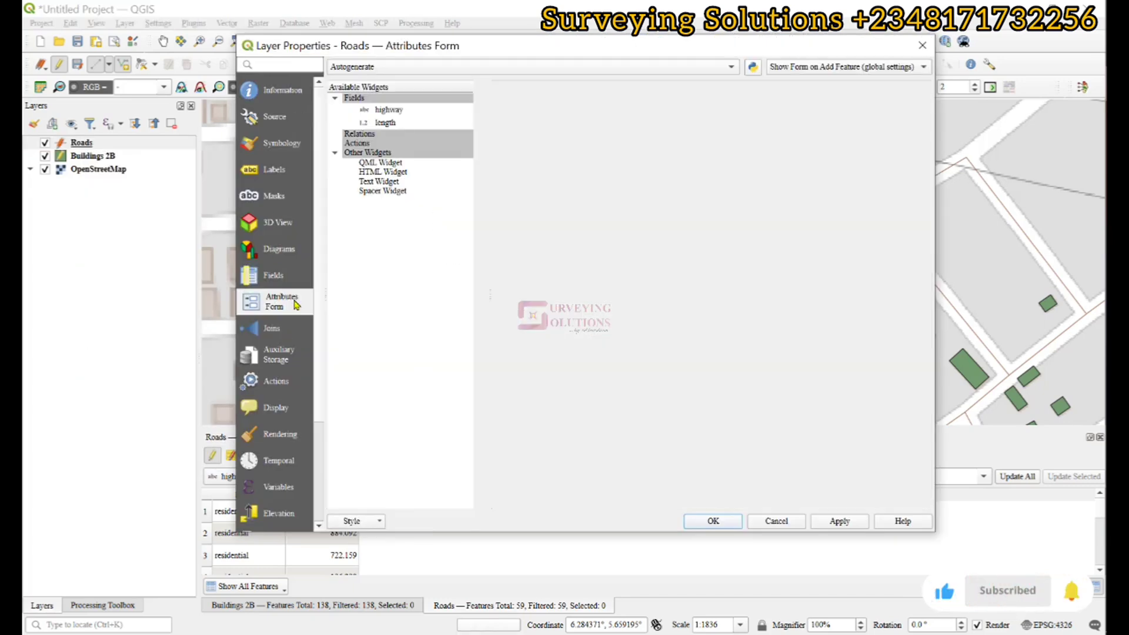
{"action": "left_click", "coordinate": [385, 122]}
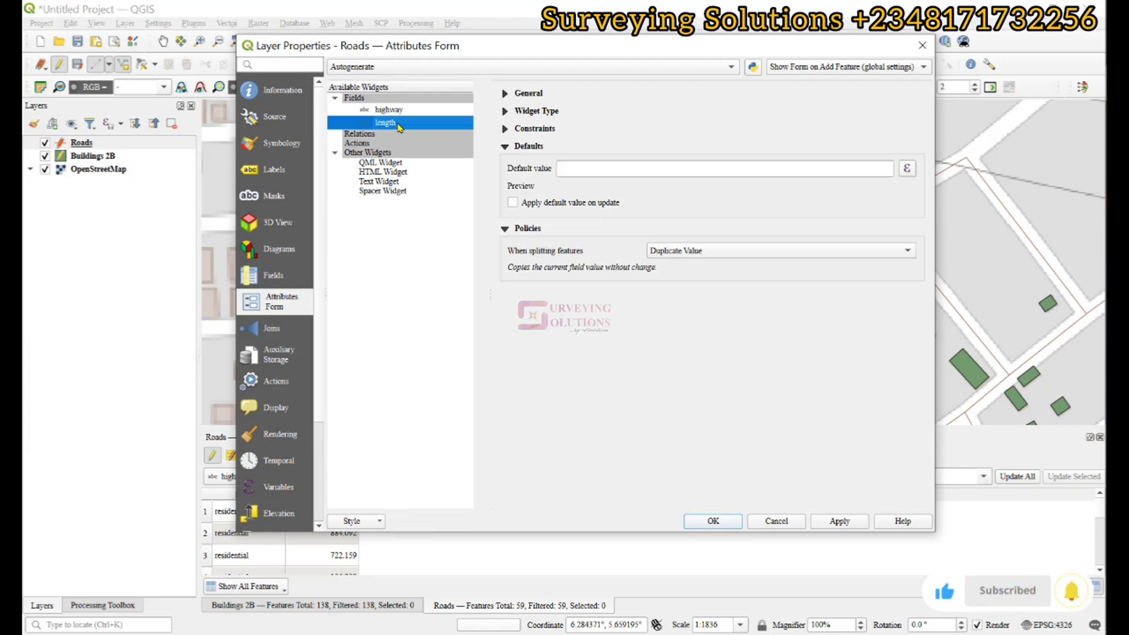
{"action": "left_click", "coordinate": [893, 171]}
{"action": "left_click", "coordinate": [906, 169]}
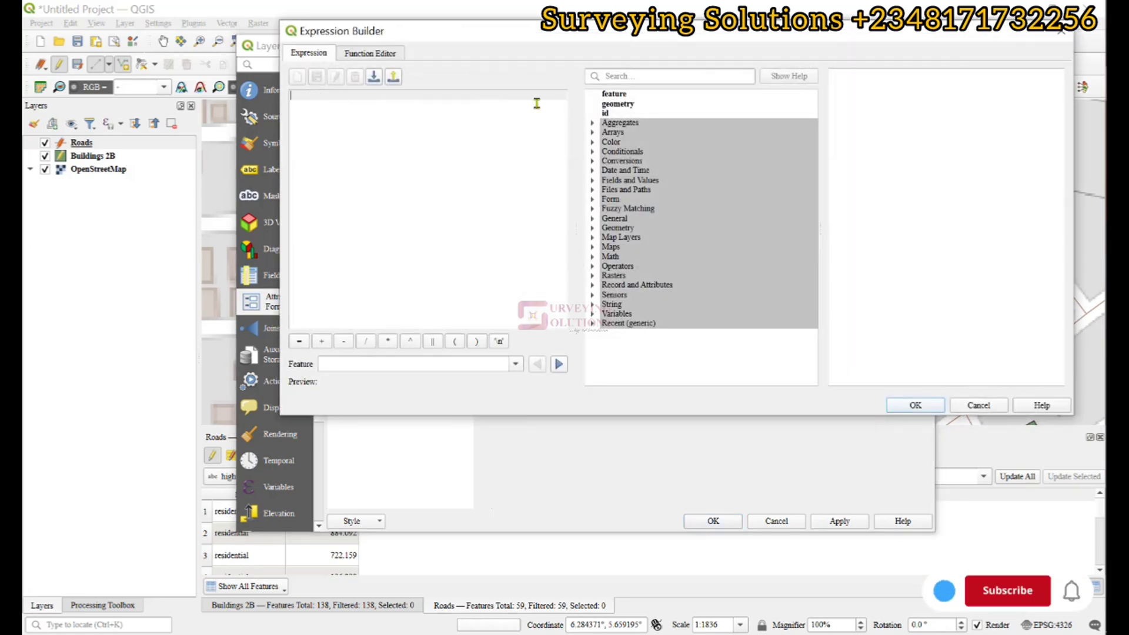
{"action": "left_click", "coordinate": [652, 77]}
{"action": "type", "text": "length"}
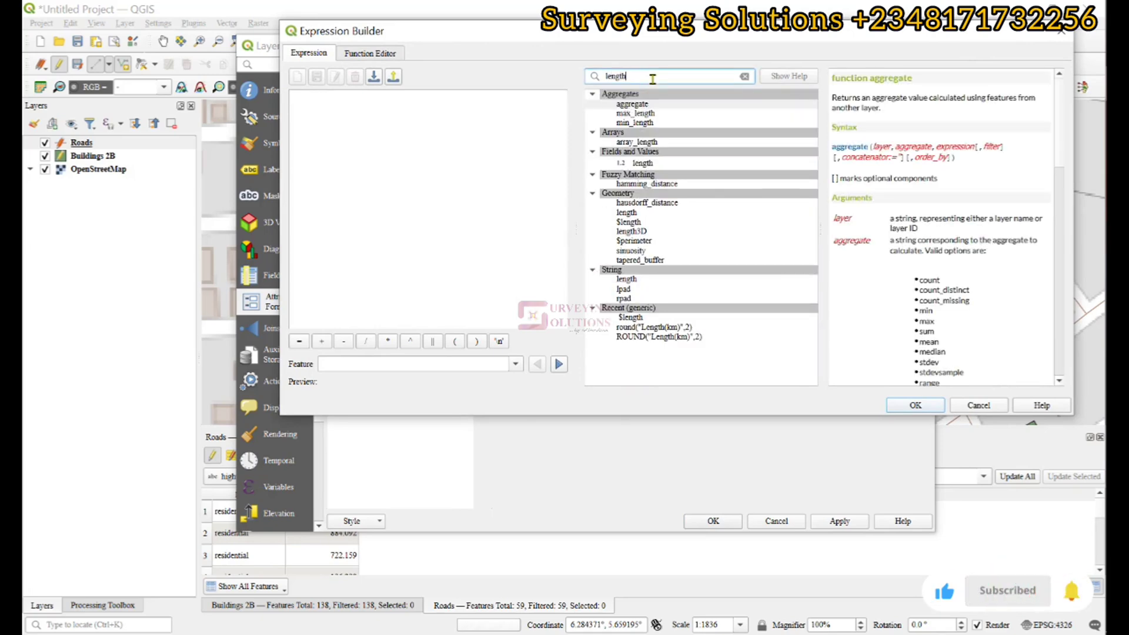
{"action": "double_click", "coordinate": [634, 222]}
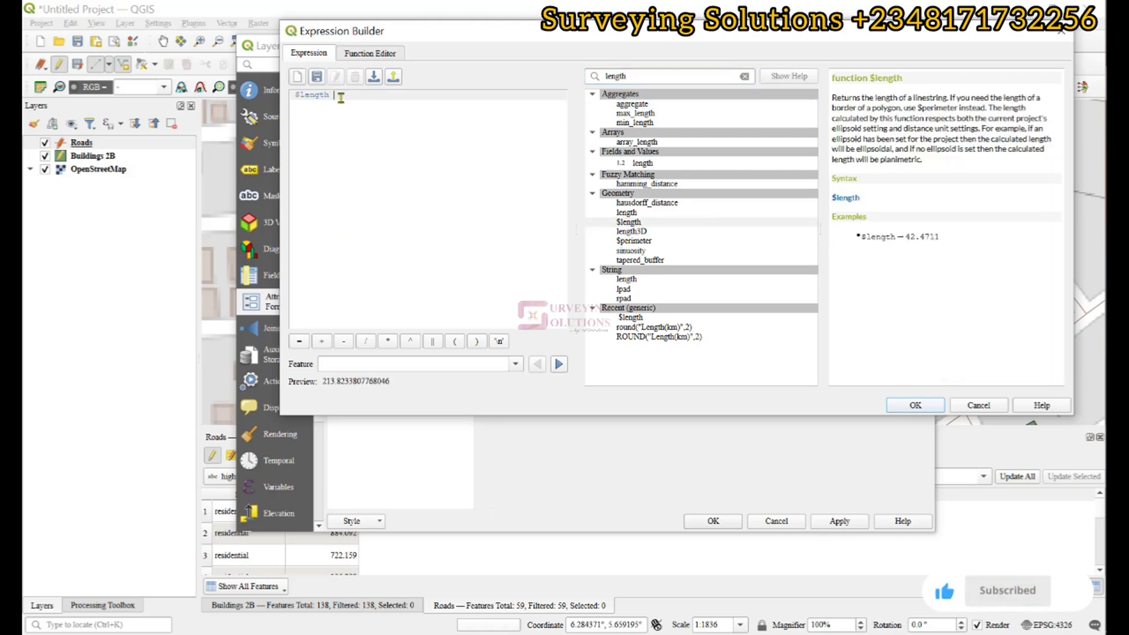
{"action": "left_click", "coordinate": [915, 405]}
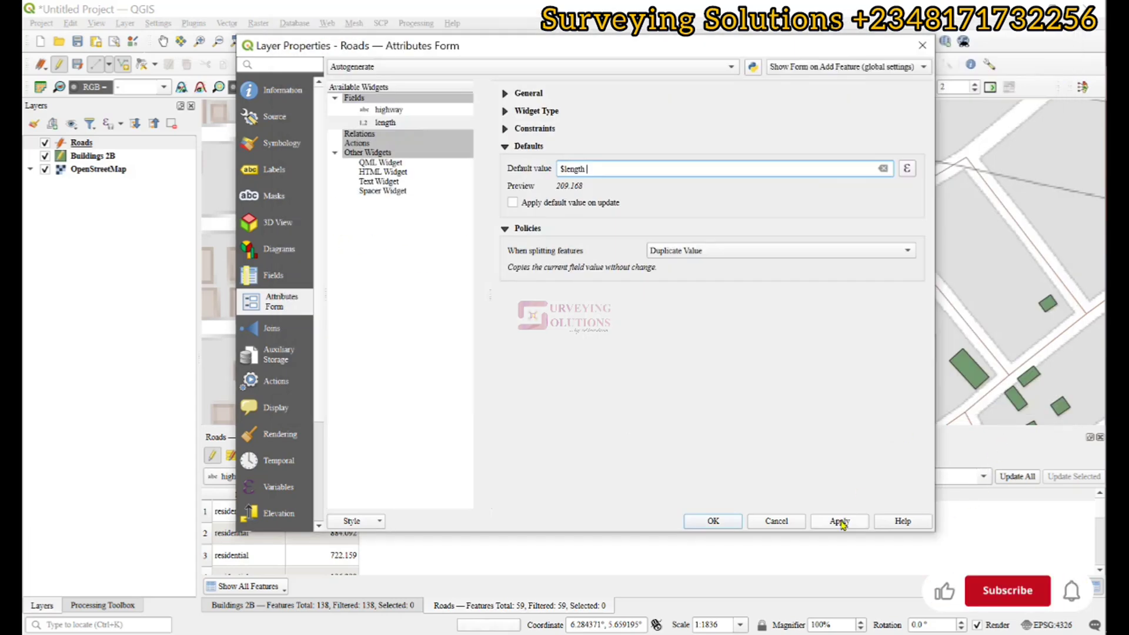
{"action": "left_click", "coordinate": [840, 521]}
{"action": "left_click", "coordinate": [714, 521]}
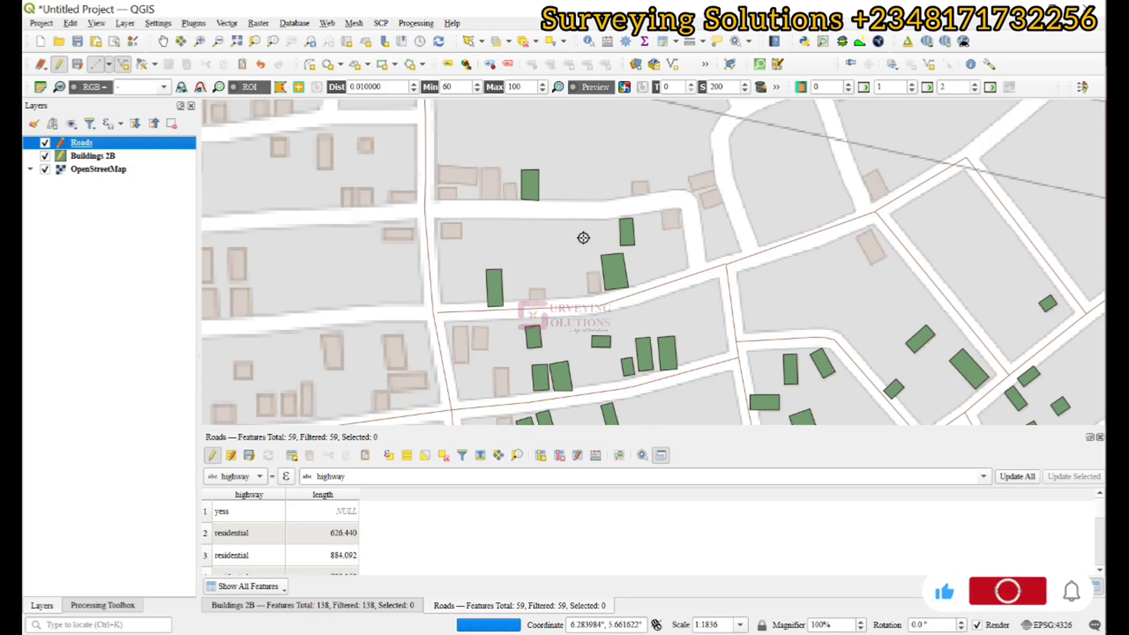
Digitize a three-point road along the streets with highway 'yes'; its length auto-fills as 239.472
{"action": "left_click", "coordinate": [428, 208]}
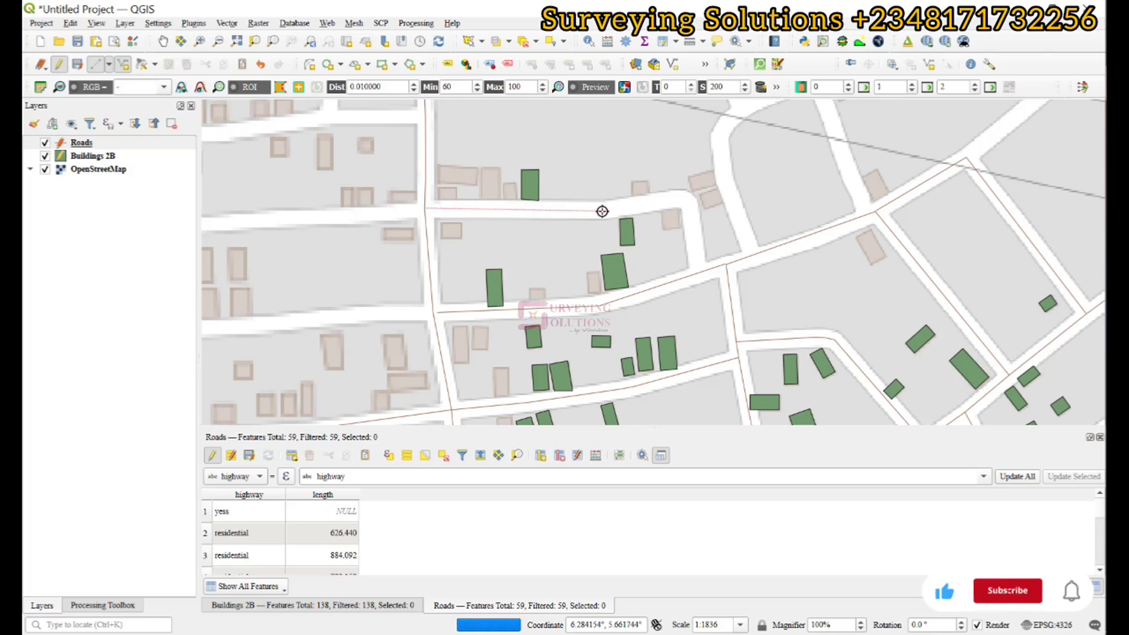
{"action": "left_click", "coordinate": [688, 198]}
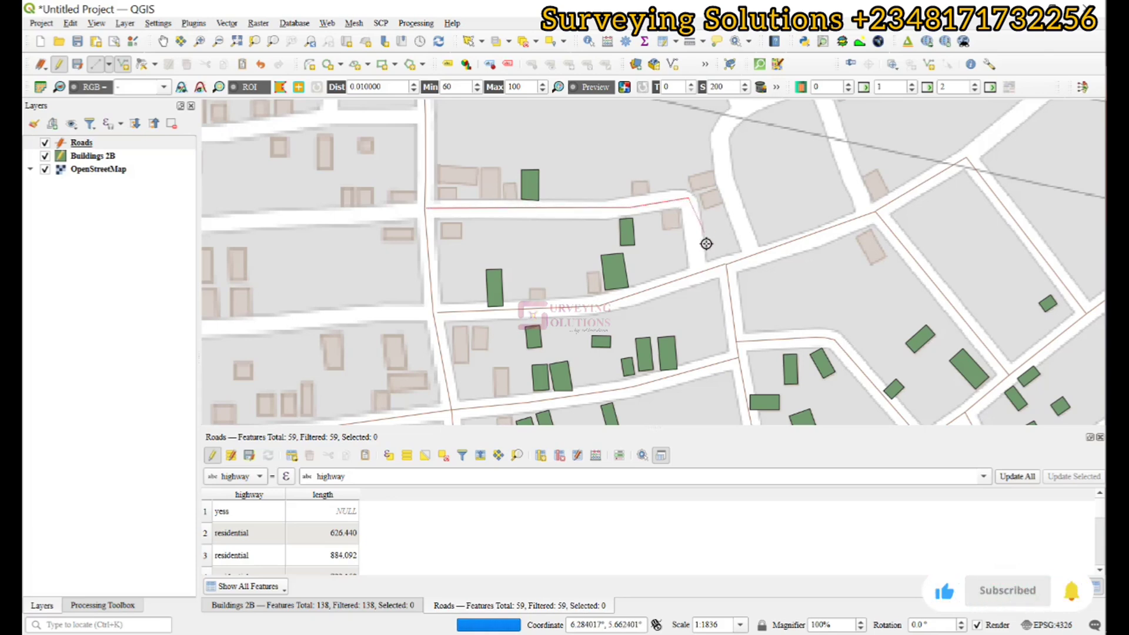
{"action": "left_click", "coordinate": [700, 271]}
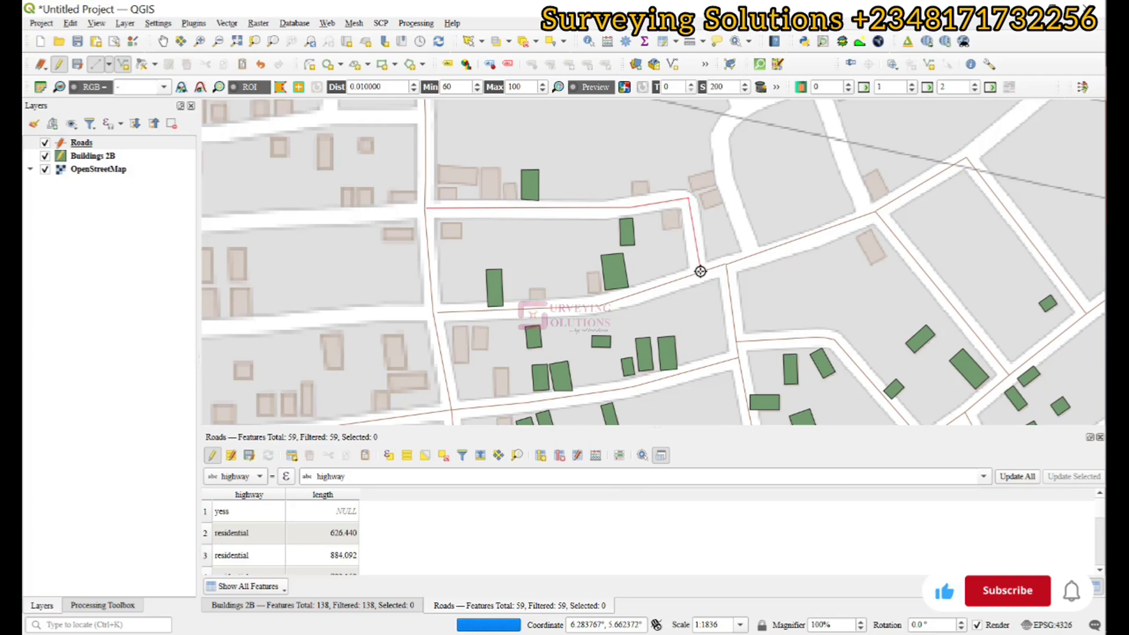
{"action": "right_click", "coordinate": [700, 271]}
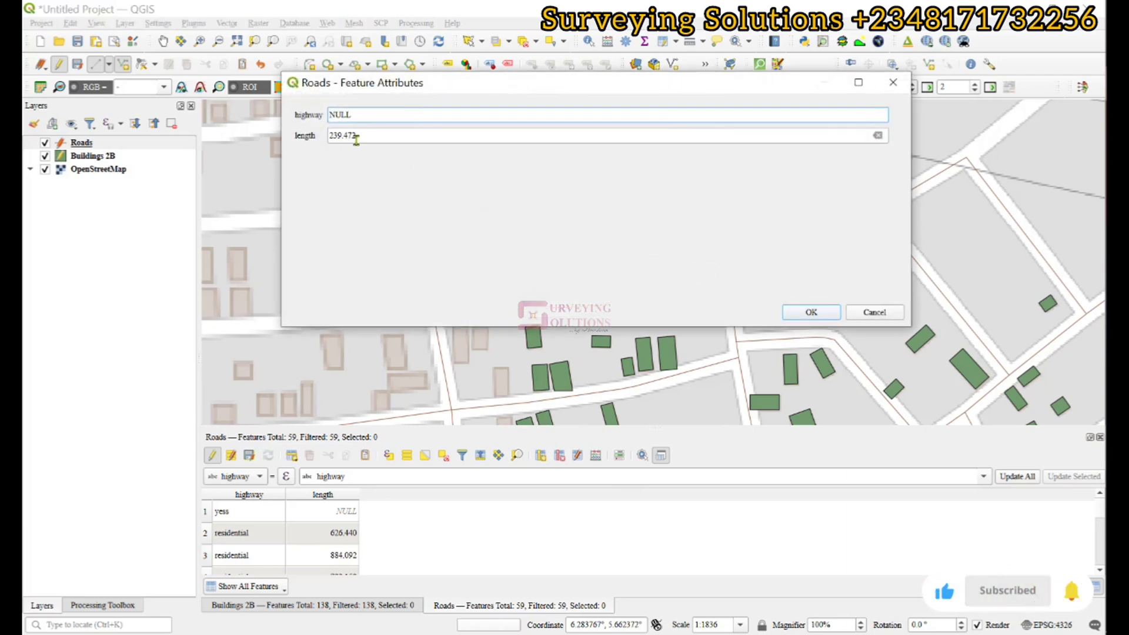
{"action": "double_click", "coordinate": [359, 111]}
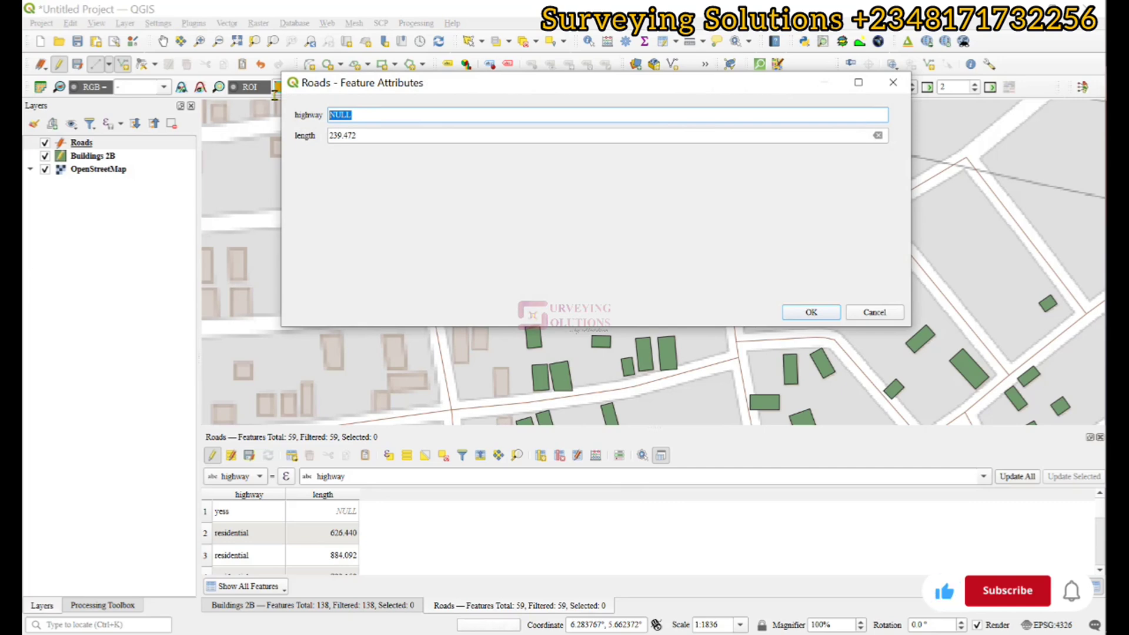
{"action": "type", "text": "yes"}
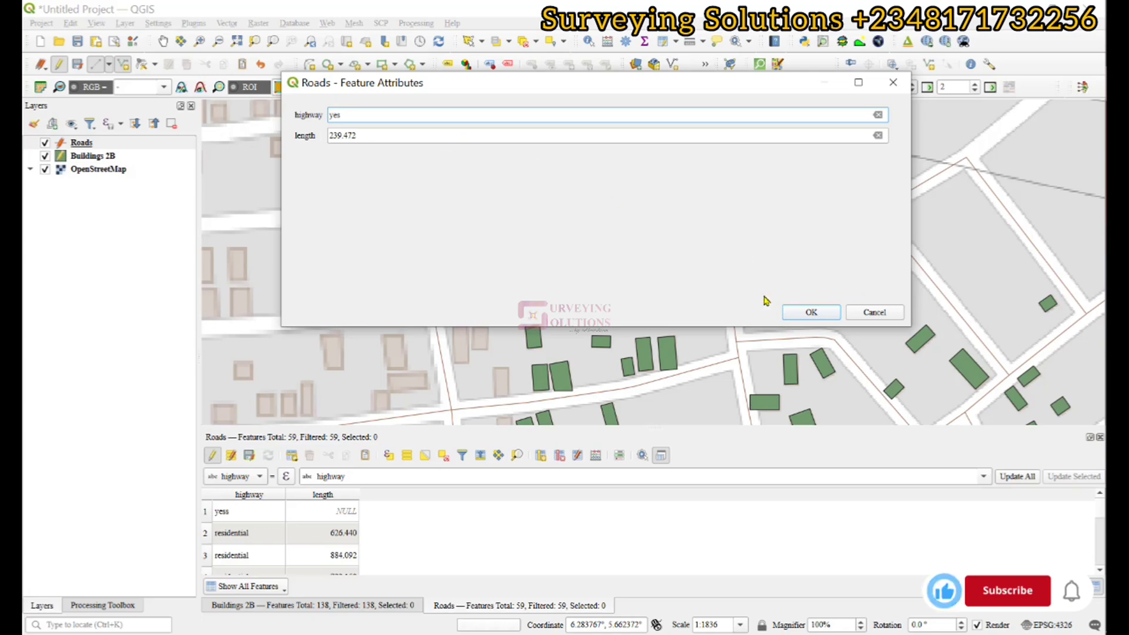
{"action": "left_click", "coordinate": [820, 312]}
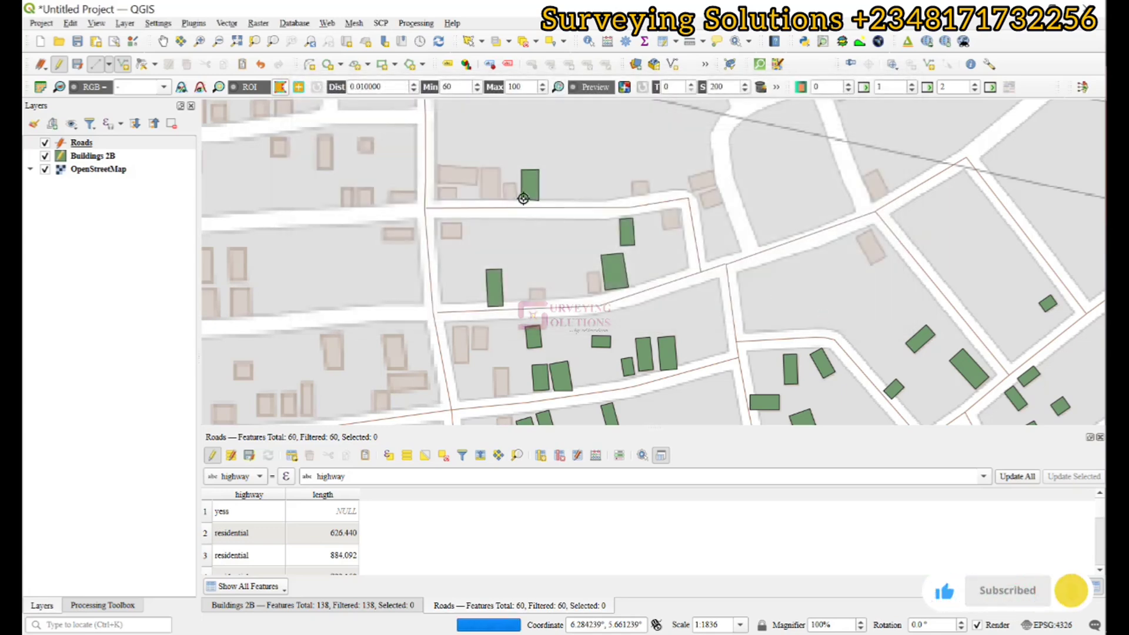